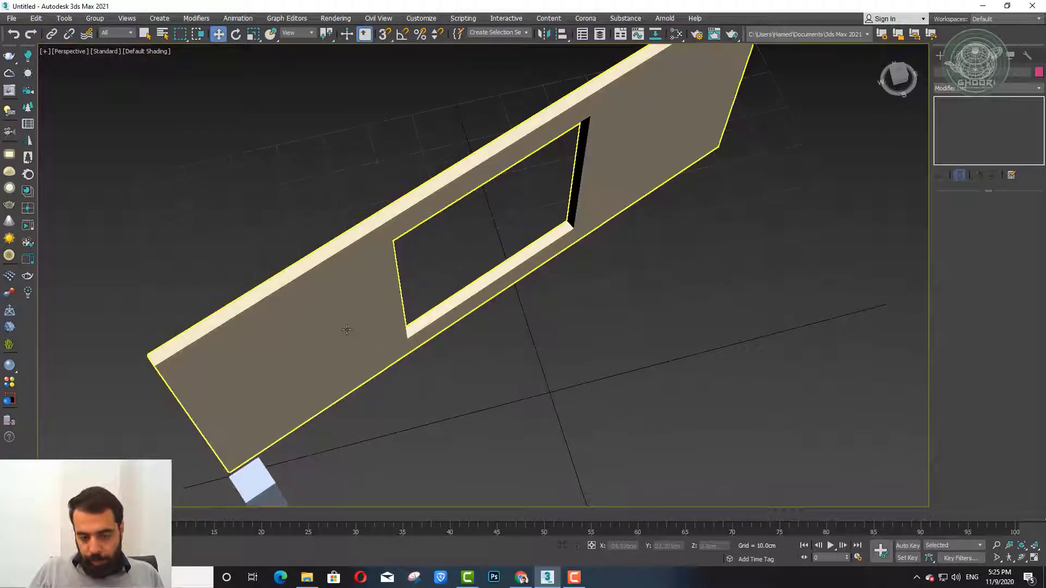
Select the wall with the window opening and examine its orientation and transform gizmo axes from several angles
{"action": "scroll", "coordinate": [360, 323], "scroll_direction": "down", "scroll_amount": 4}
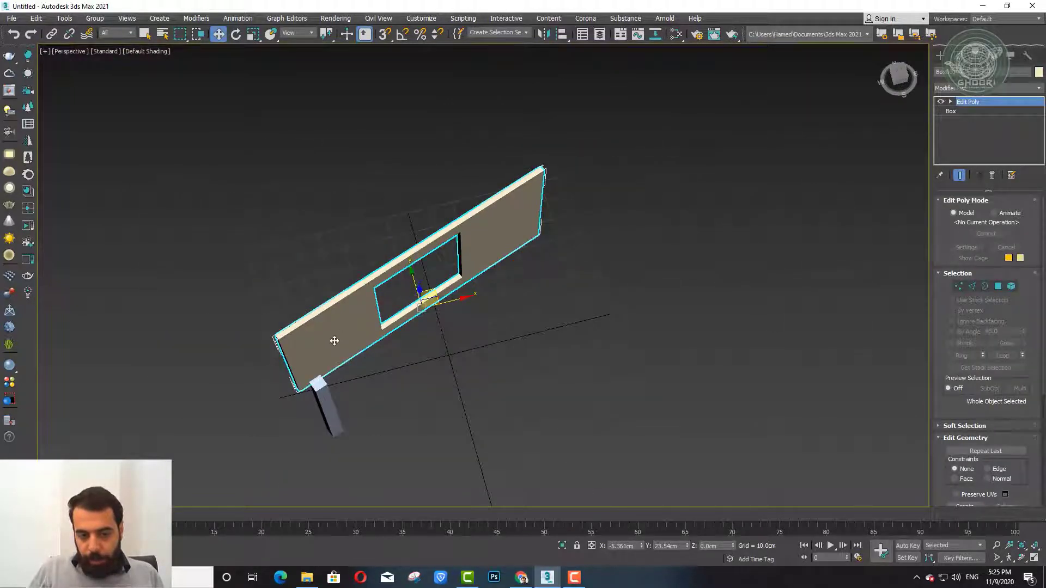
{"action": "middle_click_drag", "start_coordinate": [355, 345], "coordinate": [442, 416], "text": "alt"}
{"action": "scroll", "coordinate": [385, 357], "scroll_direction": "up", "scroll_amount": 4}
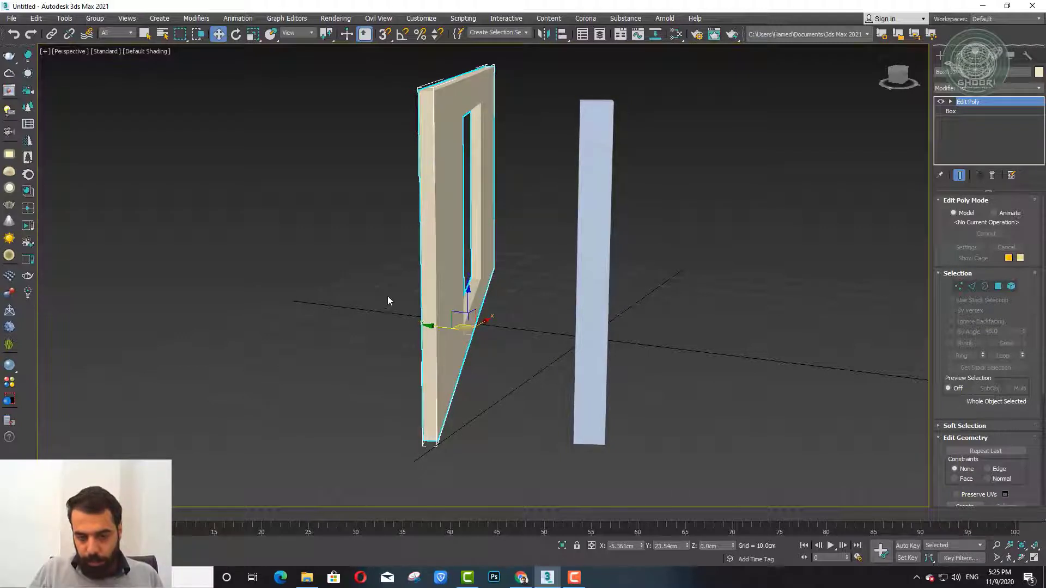
{"action": "middle_click_drag", "start_coordinate": [482, 301], "coordinate": [566, 327], "text": "alt"}
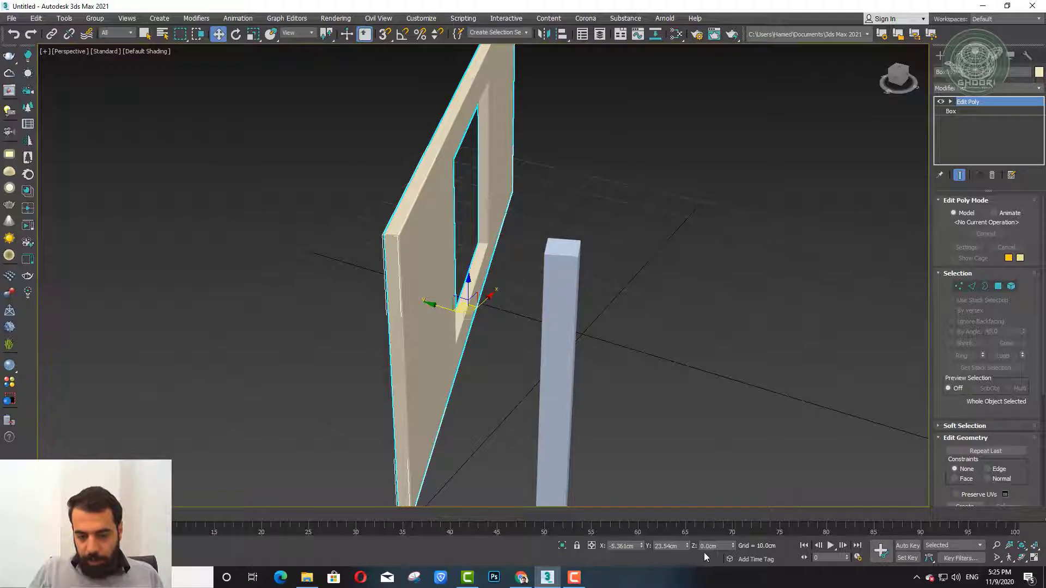
{"action": "key", "text": "e"}
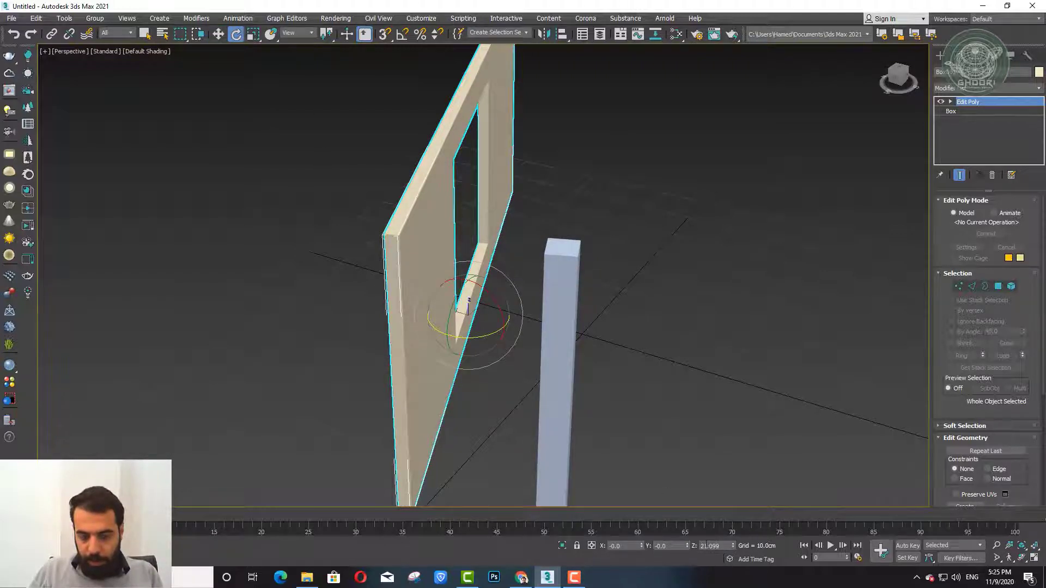
{"action": "key", "text": "w"}
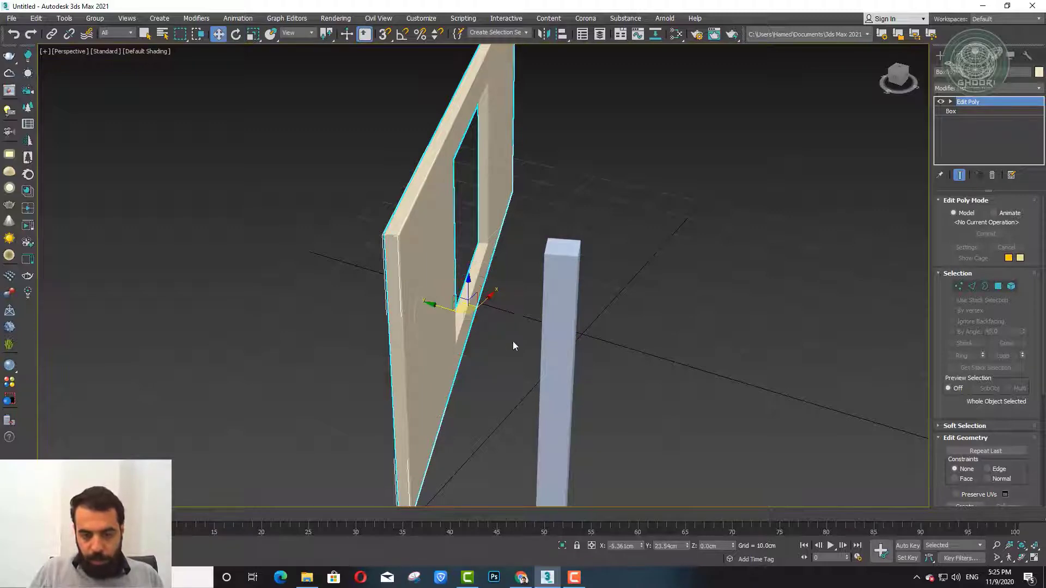
{"action": "middle_click_drag", "start_coordinate": [514, 346], "coordinate": [458, 362], "text": "alt"}
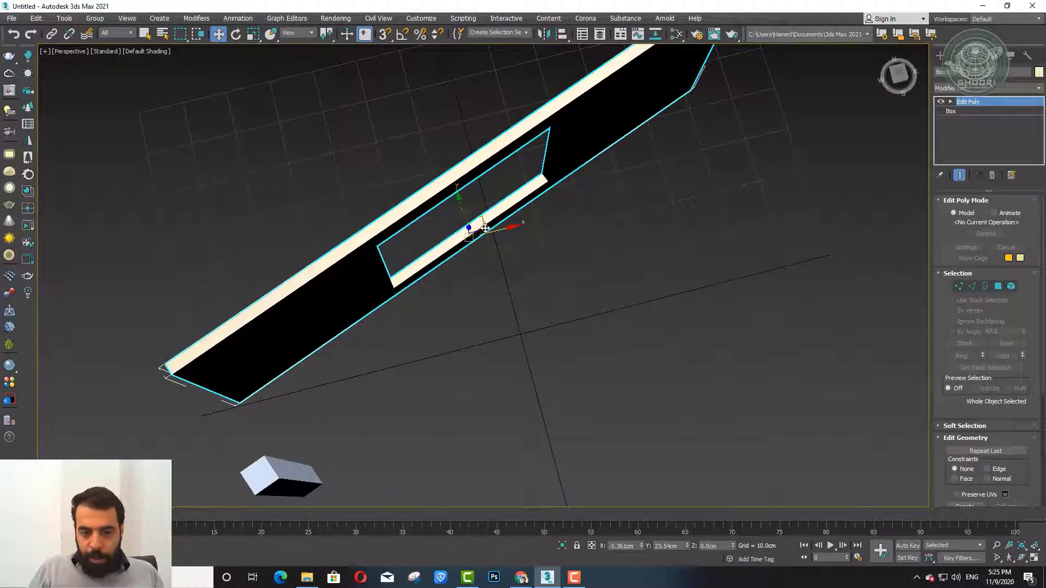
{"action": "middle_click_drag", "start_coordinate": [486, 228], "coordinate": [468, 305], "text": "alt"}
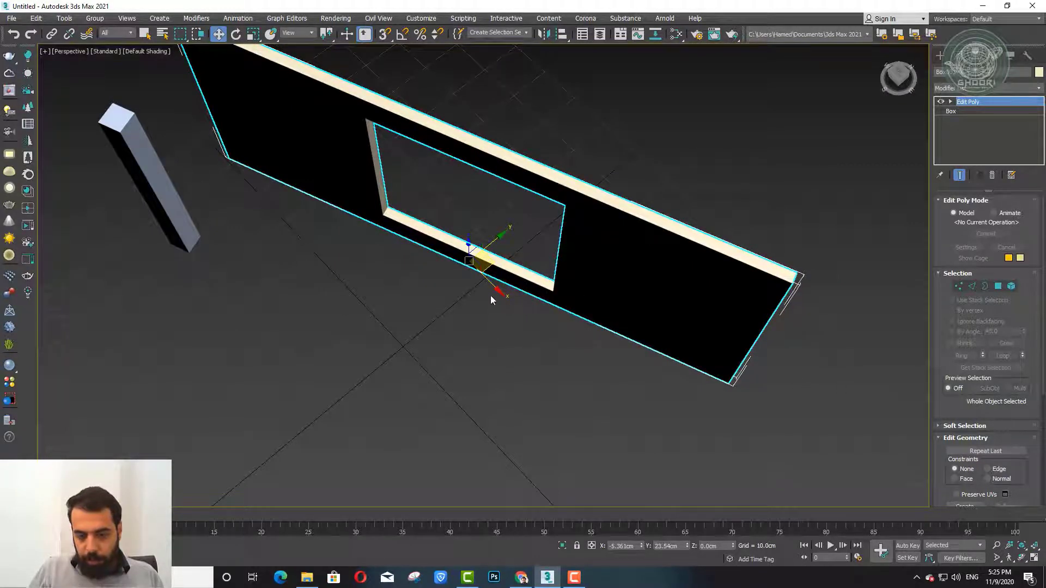
Try moving the wall along the X and Y axes of the View coordinate system, cancelling each move
{"action": "left_click_drag", "start_coordinate": [489, 286], "coordinate": [532, 293]}
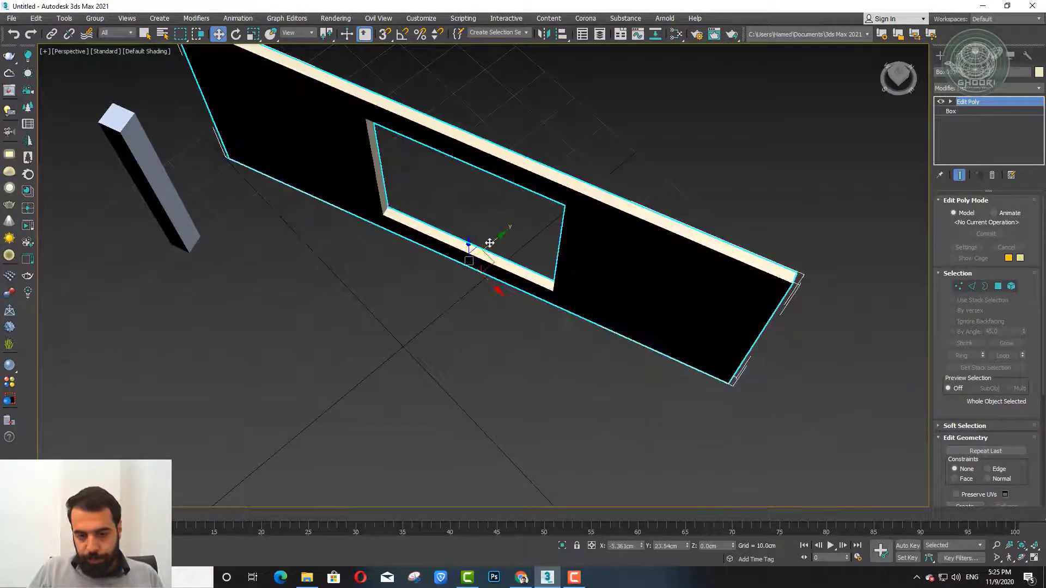
{"action": "left_click_drag", "start_coordinate": [490, 243], "coordinate": [443, 282]}
{"action": "right_click", "coordinate": [442, 282]}
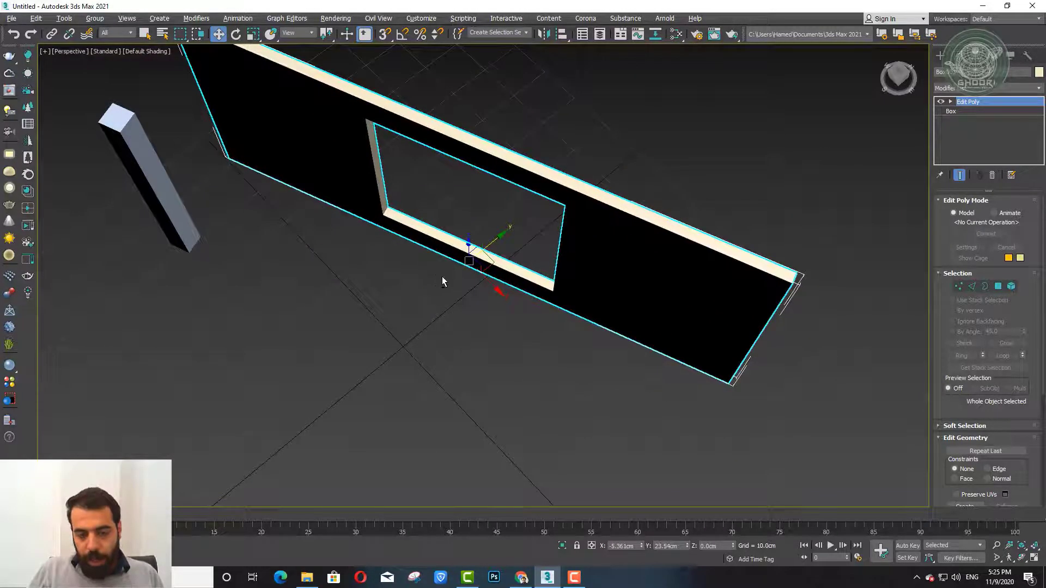
Set the reference coordinate system to Local for the selected wall
{"action": "middle_click_drag", "start_coordinate": [442, 282], "coordinate": [518, 293], "text": "alt"}
{"action": "left_click", "coordinate": [309, 33]}
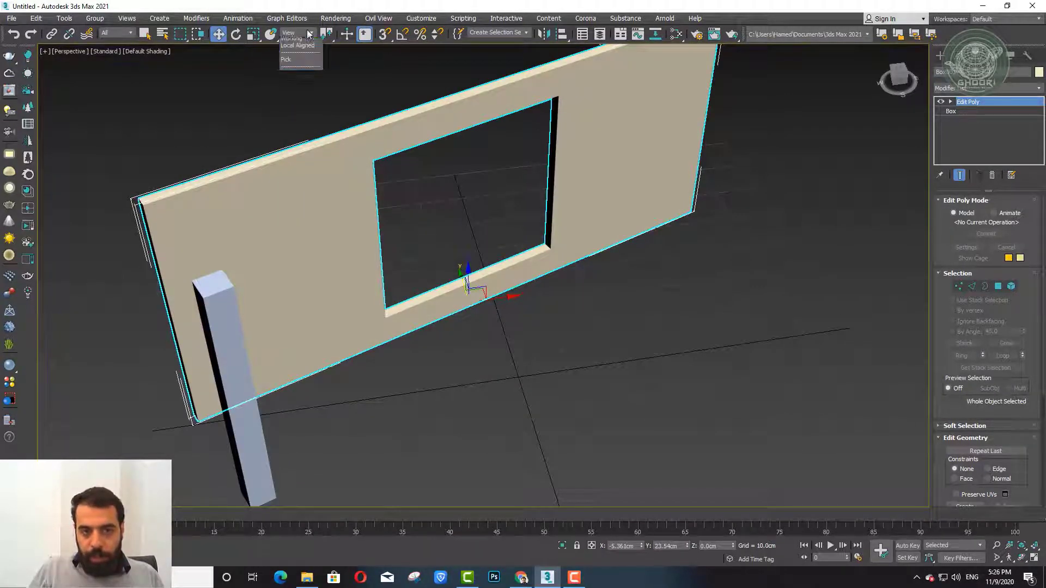
{"action": "left_click", "coordinate": [301, 72]}
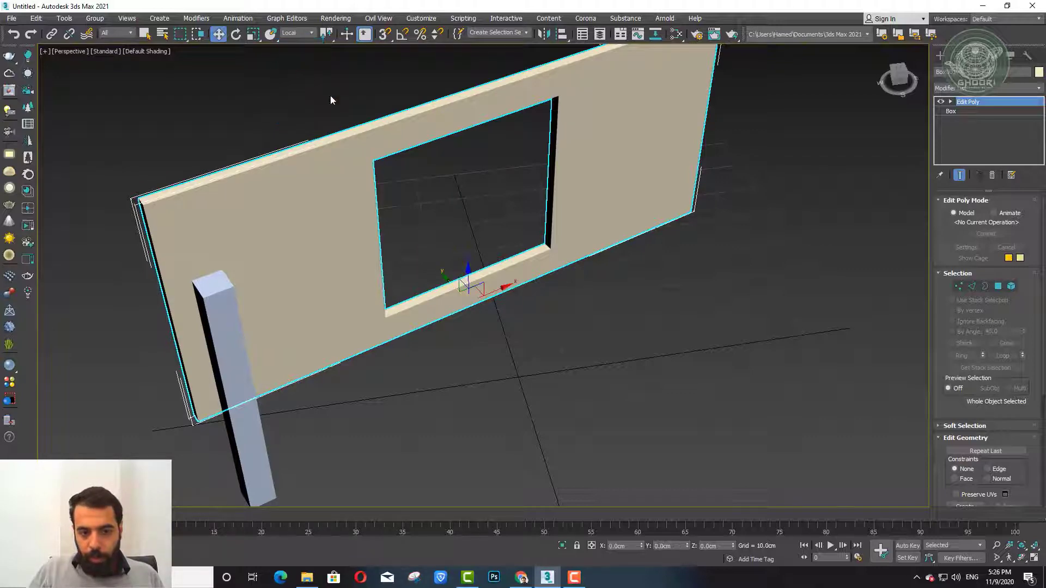
{"action": "middle_click_drag", "start_coordinate": [517, 261], "coordinate": [469, 320], "text": "alt"}
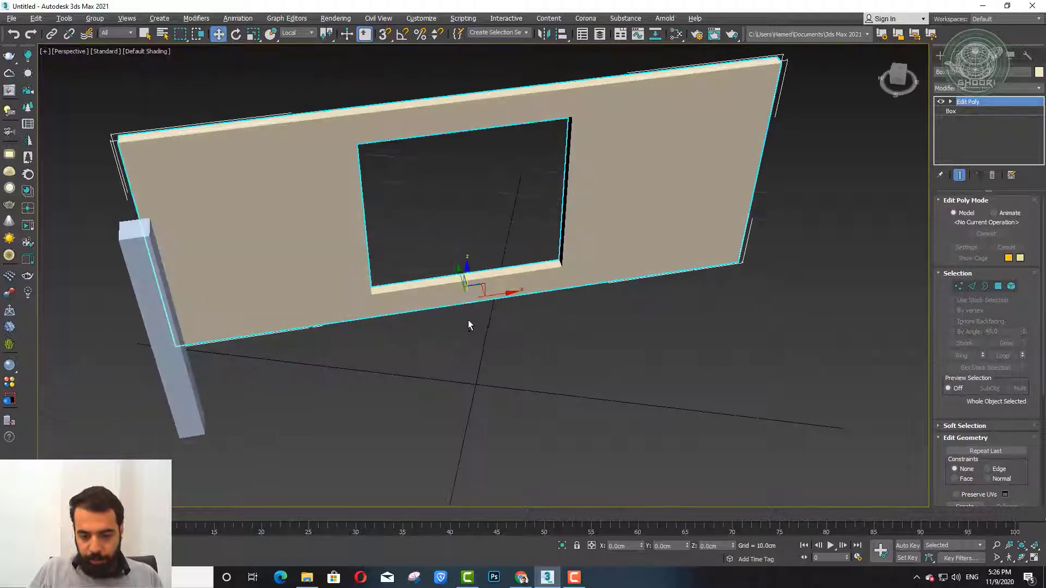
Try sliding the wall along its local X axis in absolute and offset coordinate modes, undoing each move
{"action": "left_click_drag", "start_coordinate": [504, 292], "coordinate": [623, 272]}
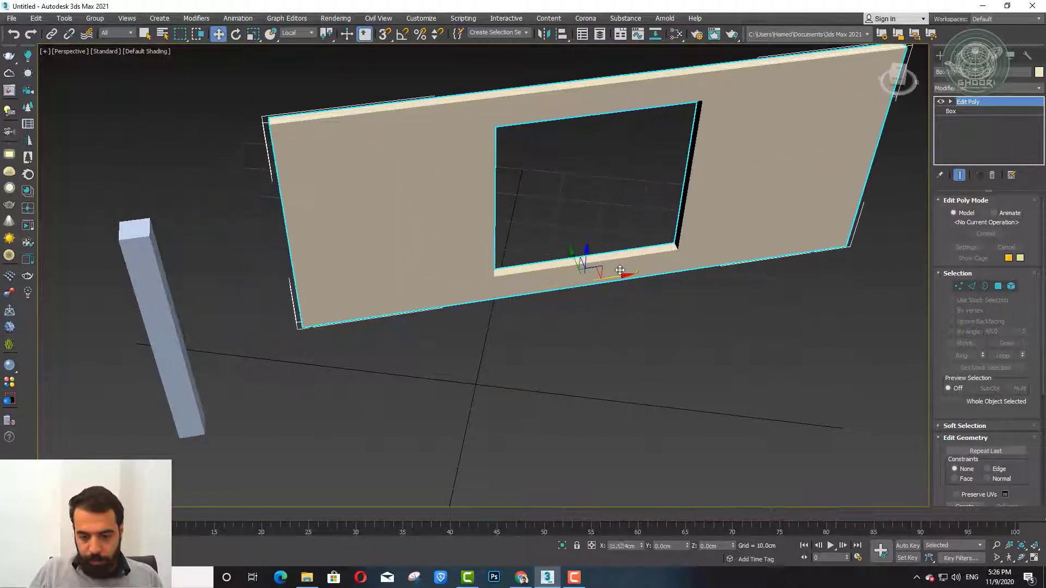
{"action": "key", "text": "ctrl+z"}
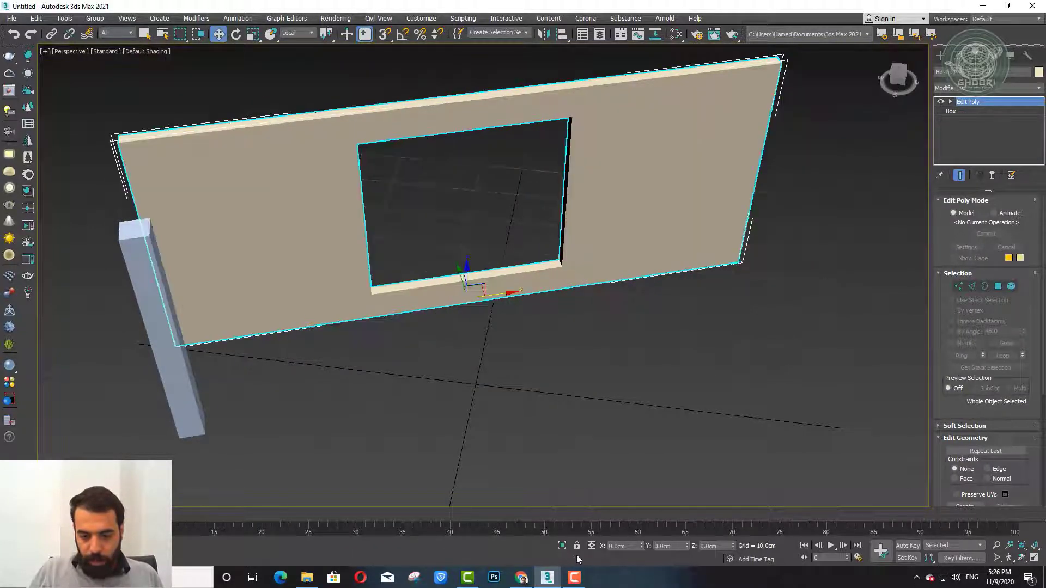
{"action": "left_click", "coordinate": [592, 545]}
{"action": "left_click_drag", "start_coordinate": [493, 294], "coordinate": [609, 281]}
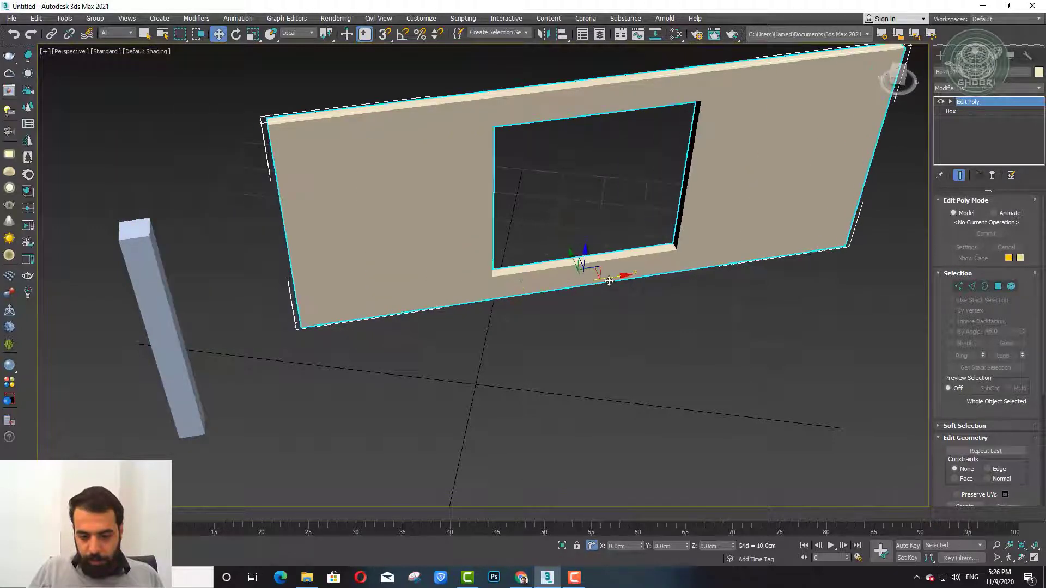
{"action": "key", "text": "ctrl+z"}
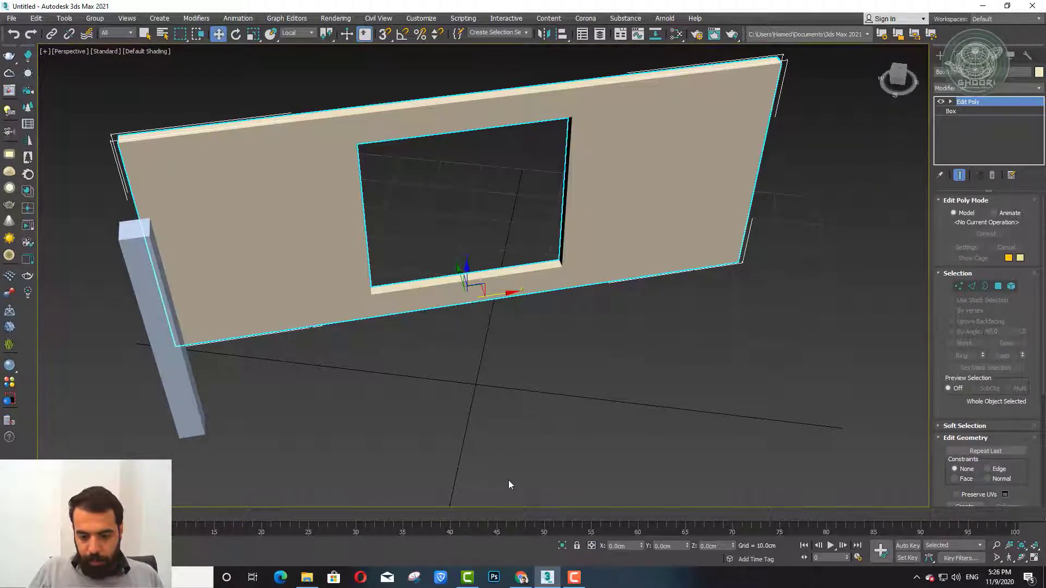
{"action": "left_click_drag", "start_coordinate": [501, 293], "coordinate": [647, 500]}
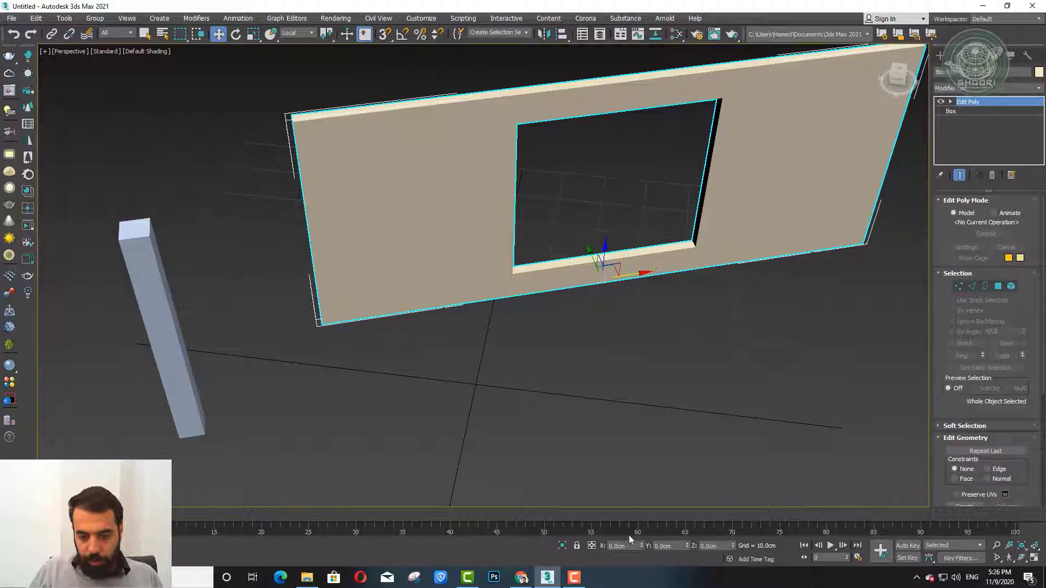
{"action": "key", "text": "ctrl+z"}
{"action": "left_click_drag", "start_coordinate": [493, 298], "coordinate": [602, 279]}
{"action": "key", "text": "ctrl+z"}
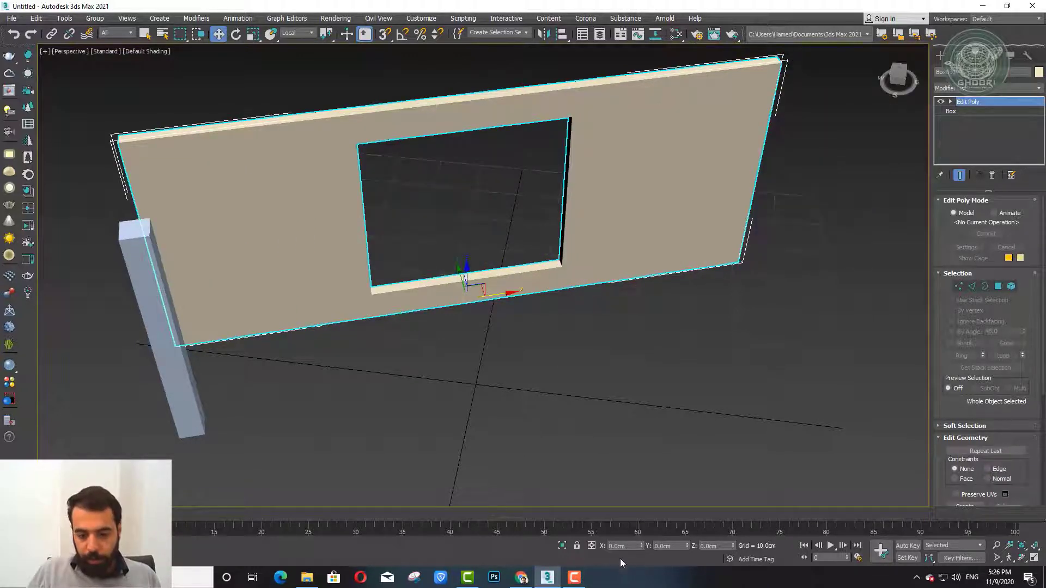
{"action": "left_click_drag", "start_coordinate": [475, 299], "coordinate": [512, 305]}
{"action": "key", "text": "ctrl+z"}
Select the tall blue box beside the wall and set the reference coordinate system to View
{"action": "middle_click_drag", "start_coordinate": [398, 388], "coordinate": [455, 348], "text": "alt"}
{"action": "left_click", "coordinate": [439, 434]}
{"action": "middle_click_drag", "start_coordinate": [439, 434], "coordinate": [436, 357], "text": "alt"}
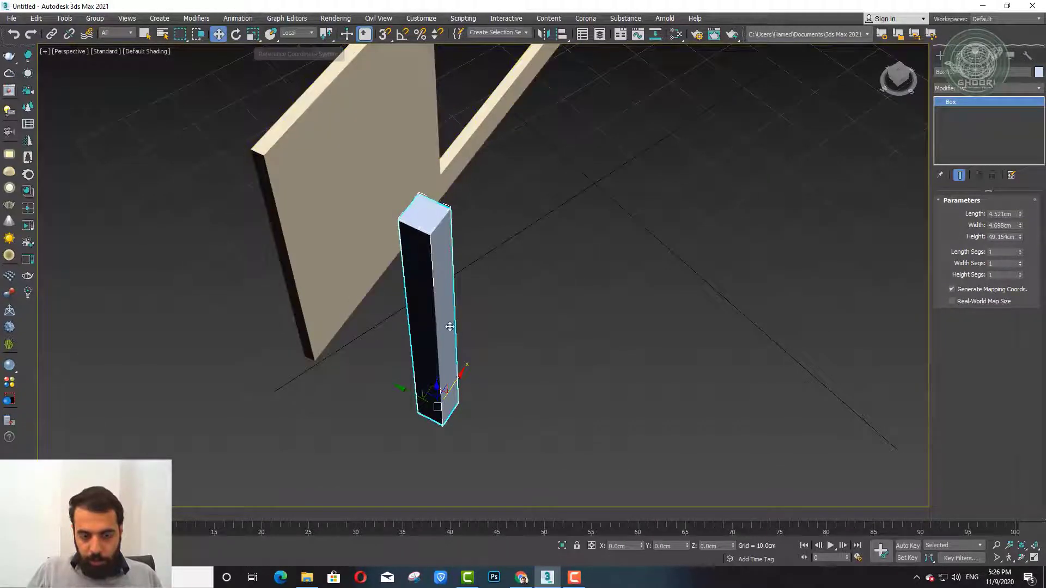
{"action": "left_click", "coordinate": [298, 34]}
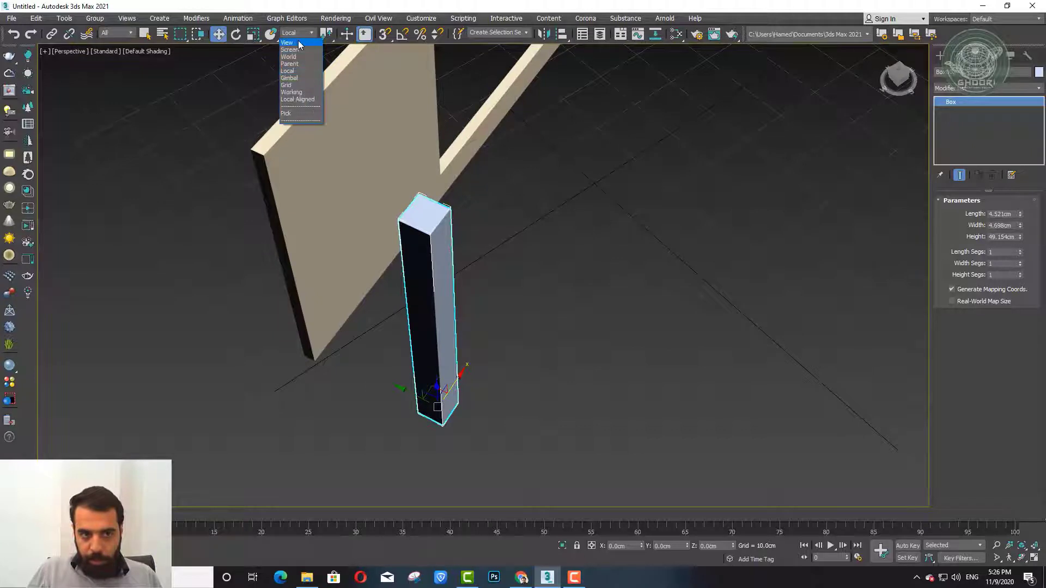
{"action": "left_click", "coordinate": [299, 44]}
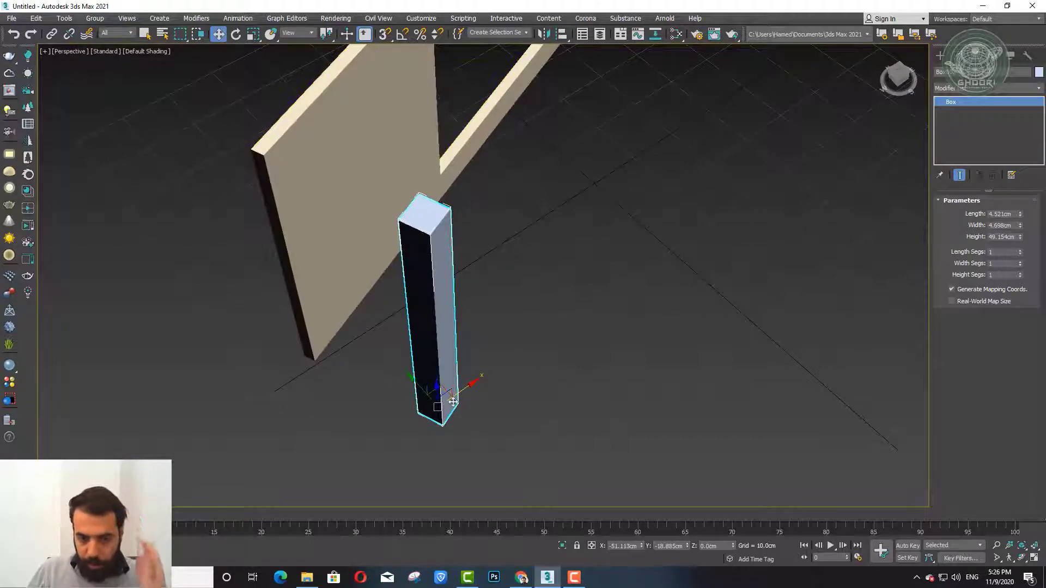
{"action": "middle_click_drag", "start_coordinate": [488, 367], "coordinate": [455, 394], "text": "alt"}
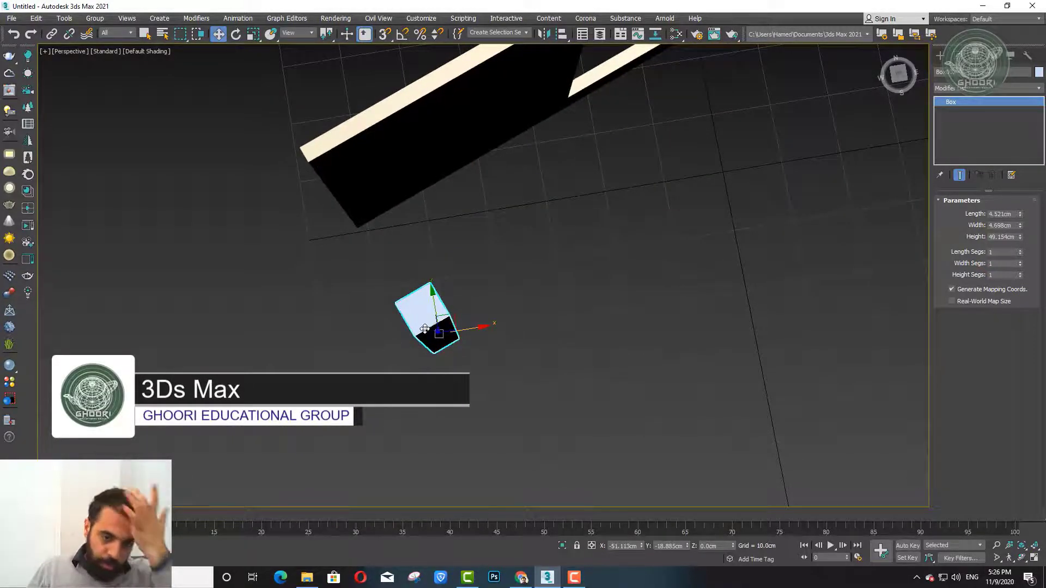
{"action": "middle_click_drag", "start_coordinate": [425, 330], "coordinate": [474, 297], "text": "alt"}
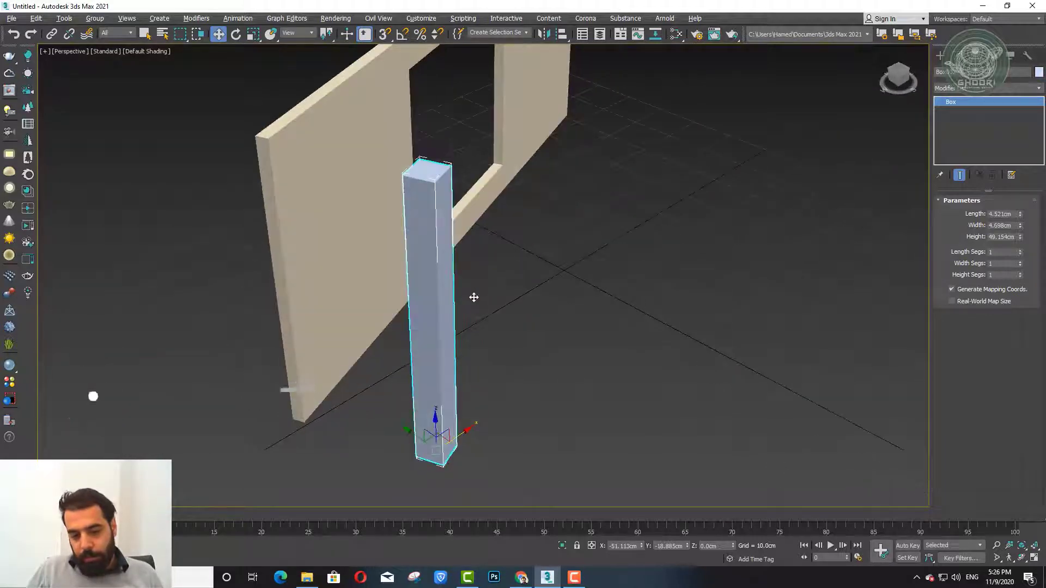
Delete the blue box and create an upright cylinder beside the wall, about 2.6 cm in radius and 49.8 cm high
{"action": "key", "text": "Delete"}
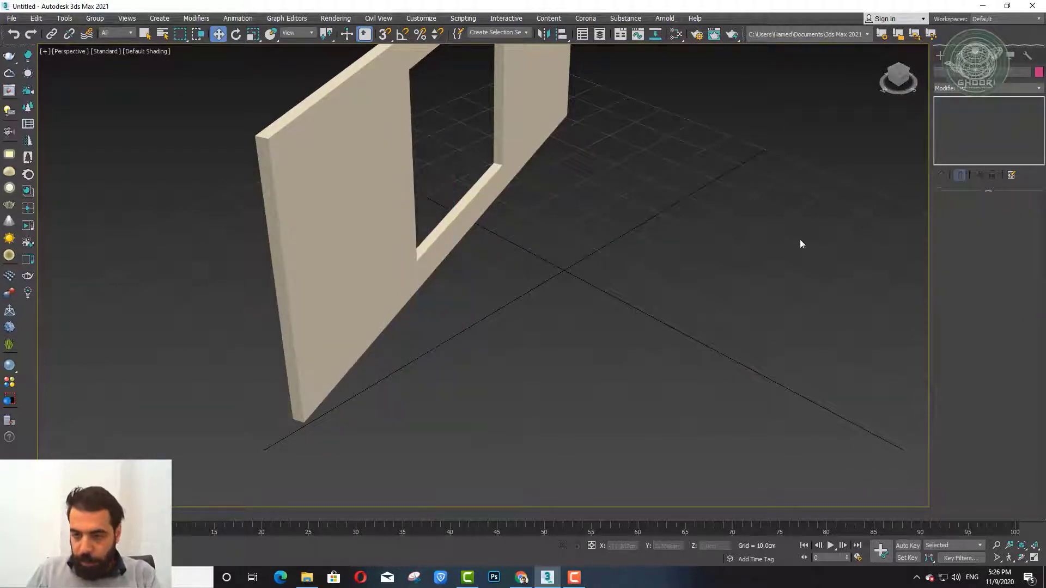
{"action": "left_click", "coordinate": [940, 57]}
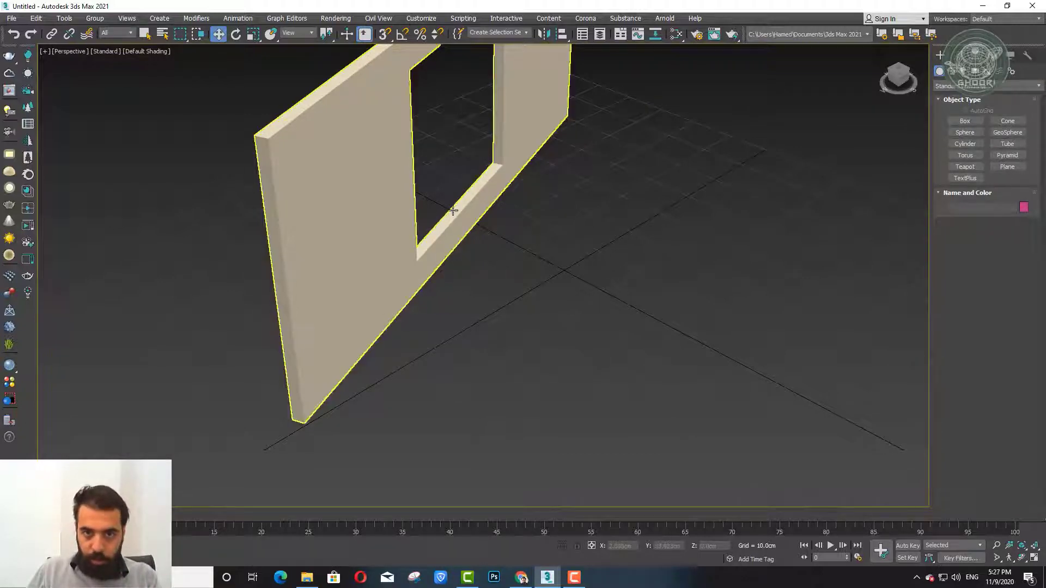
{"action": "left_click", "coordinate": [964, 144]}
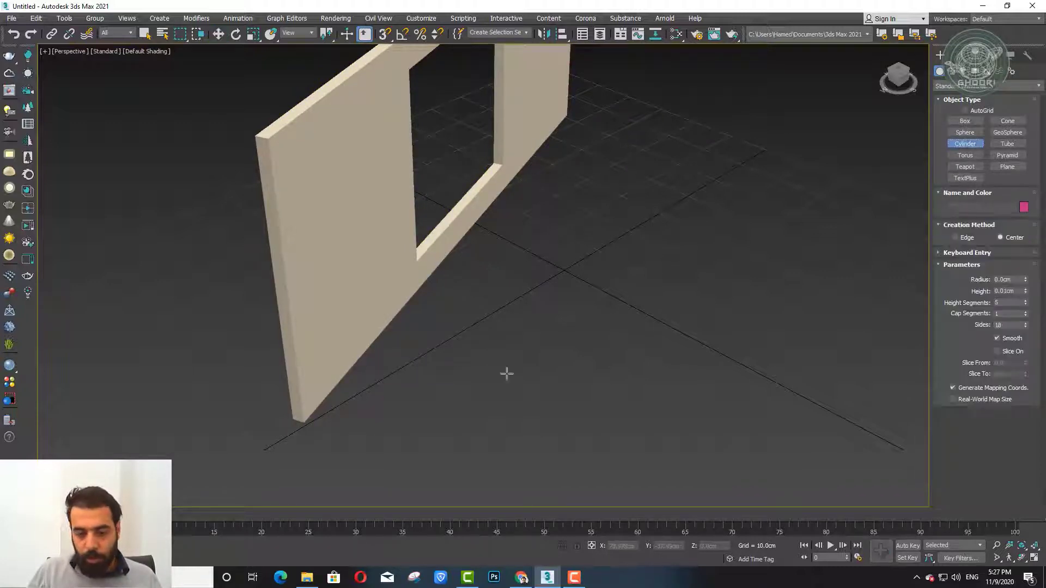
{"action": "left_click_drag", "start_coordinate": [396, 444], "coordinate": [403, 445]}
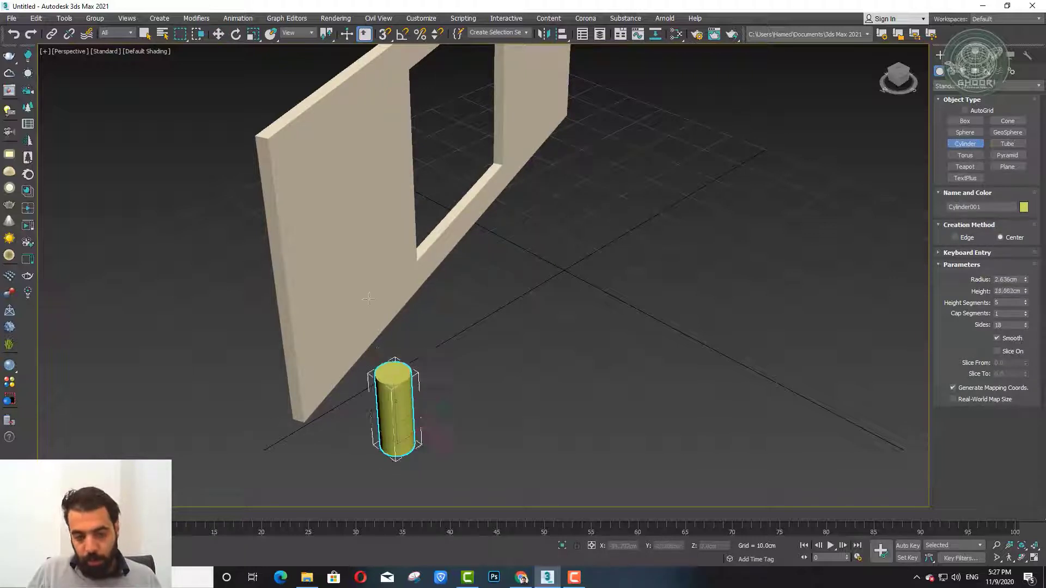
{"action": "left_click", "coordinate": [303, 191]}
{"action": "left_click", "coordinate": [226, 118]}
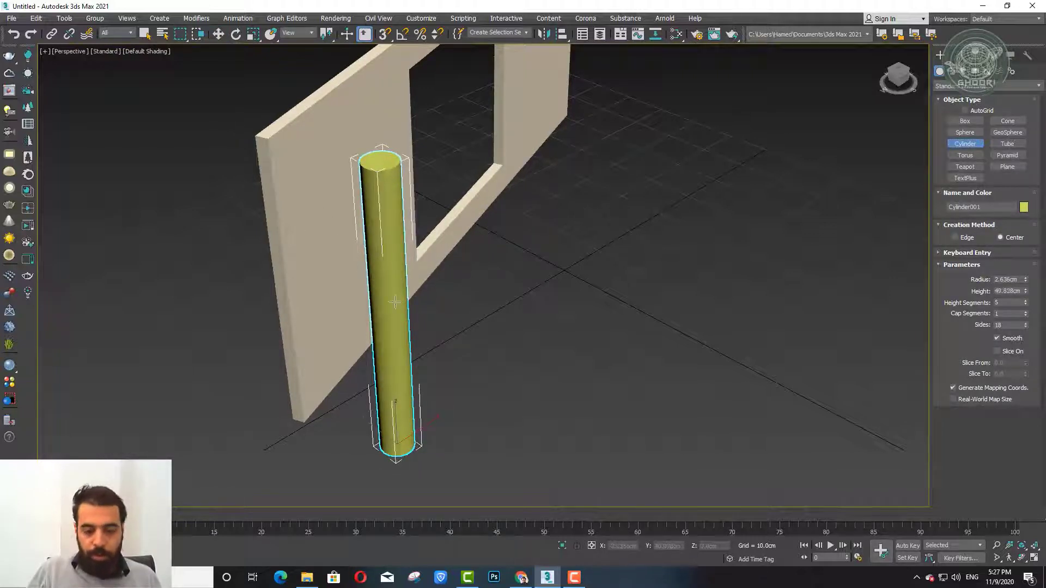
{"action": "middle_click_drag", "start_coordinate": [427, 346], "coordinate": [414, 390], "text": "alt"}
{"action": "key", "text": "w"}
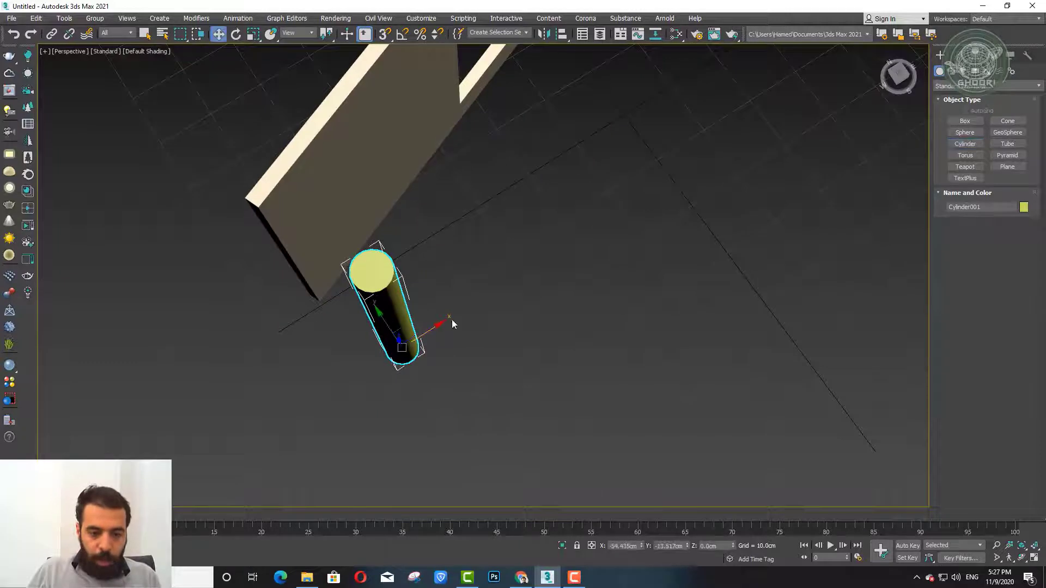
Compare the cylinder's axes in the Local and View reference coordinate systems, finishing with Local
{"action": "middle_click_drag", "start_coordinate": [452, 320], "coordinate": [323, 70], "text": "alt"}
{"action": "left_click", "coordinate": [296, 33]}
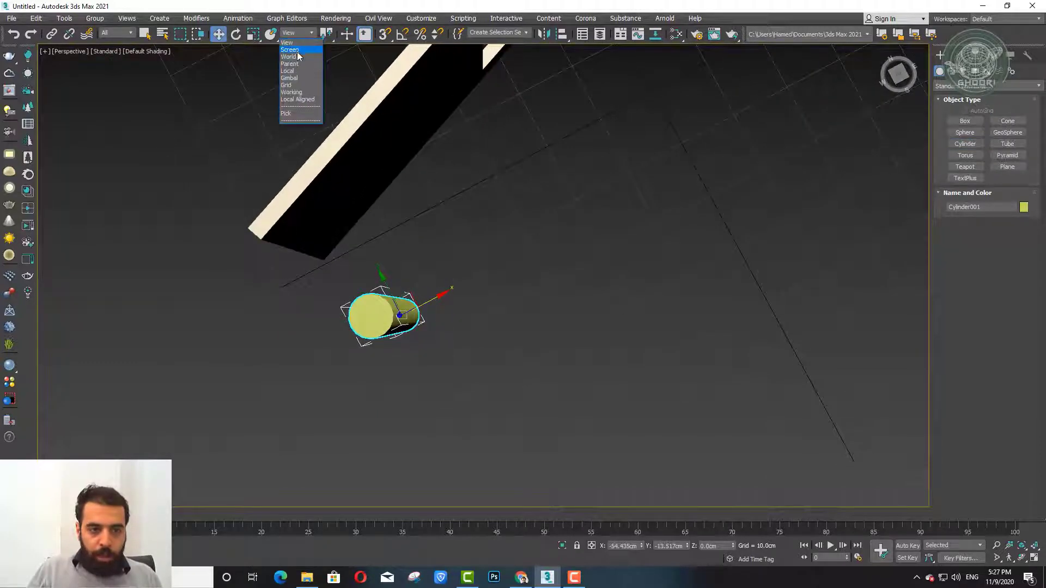
{"action": "left_click", "coordinate": [299, 70]}
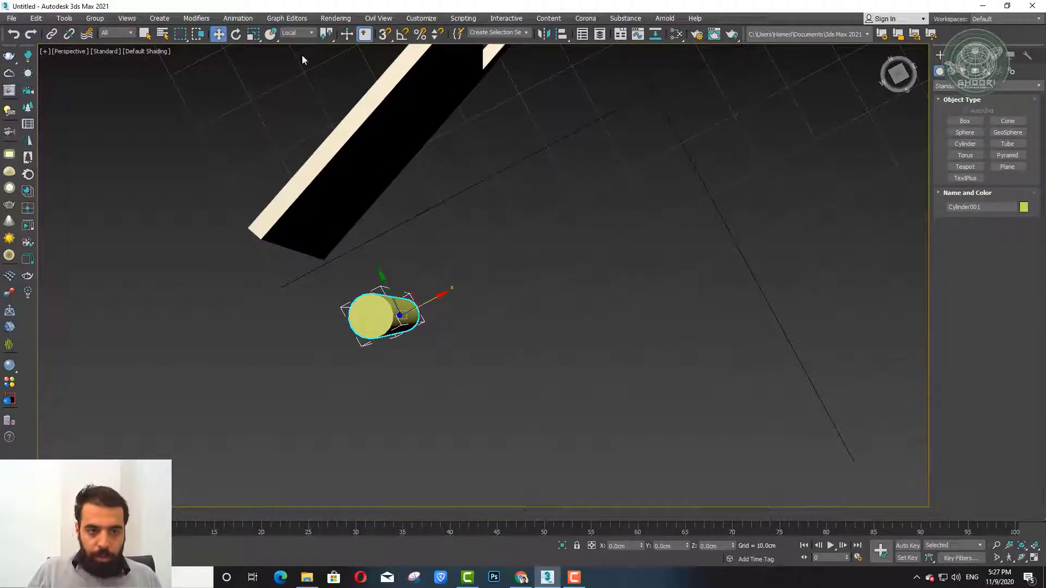
{"action": "left_click", "coordinate": [292, 42]}
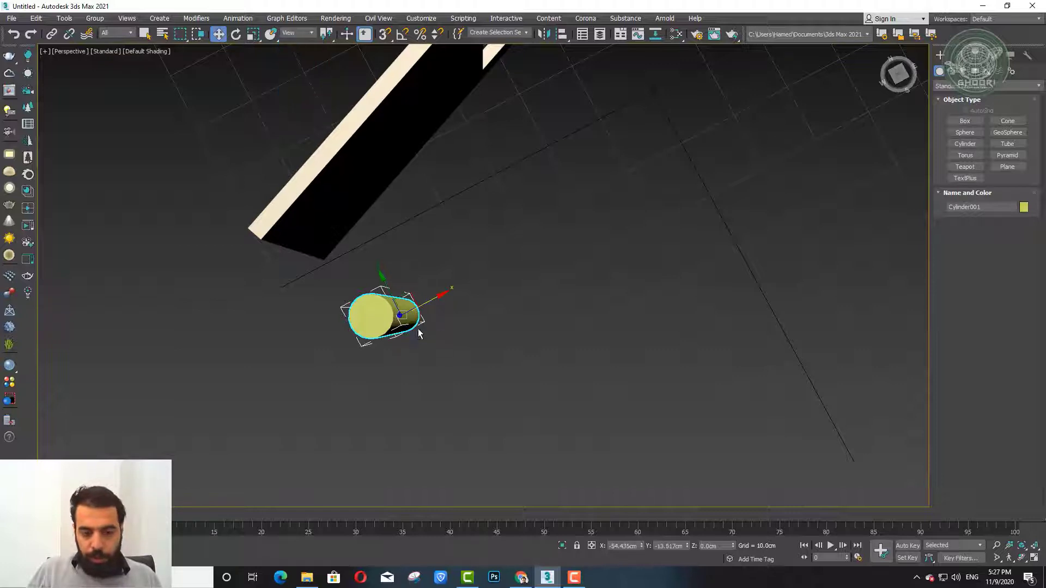
{"action": "middle_click_drag", "start_coordinate": [418, 334], "coordinate": [433, 291], "text": "alt"}
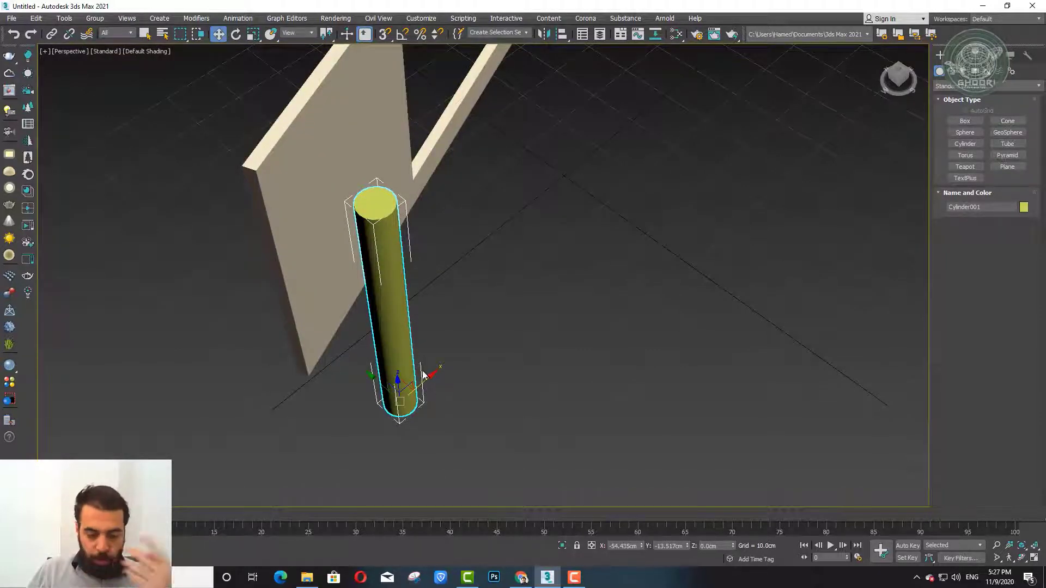
{"action": "left_click", "coordinate": [299, 33]}
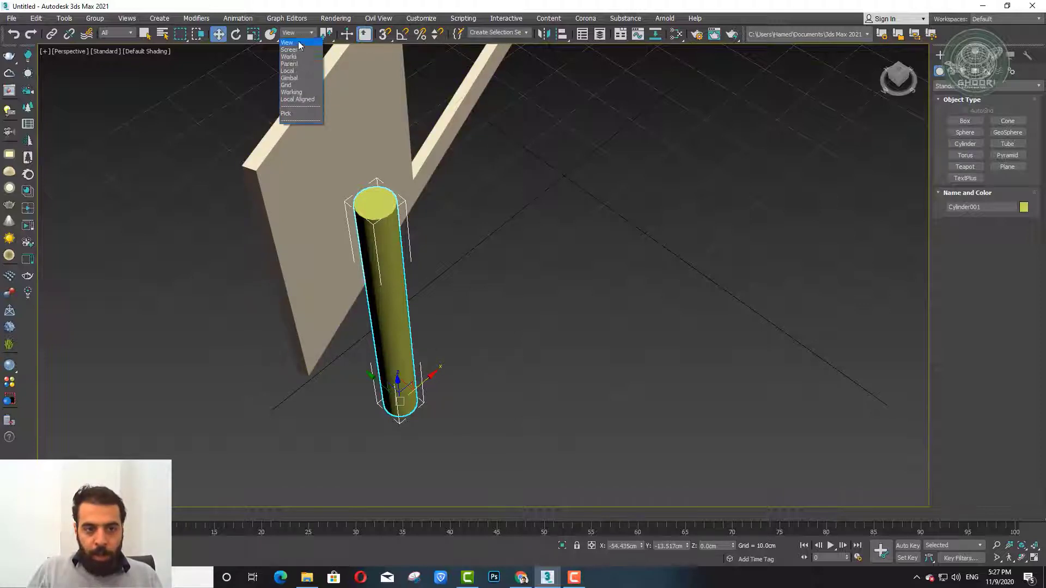
{"action": "left_click", "coordinate": [296, 71]}
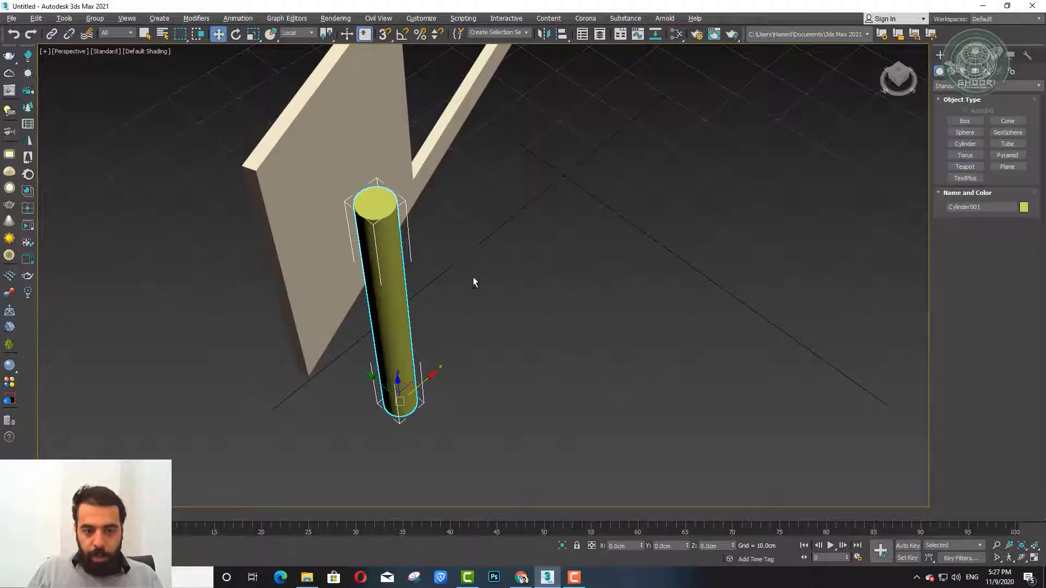
Try moving the cylinder in the XY plane of its Local coordinate system and cancel the move
{"action": "middle_click_drag", "start_coordinate": [473, 277], "coordinate": [415, 299], "text": "alt"}
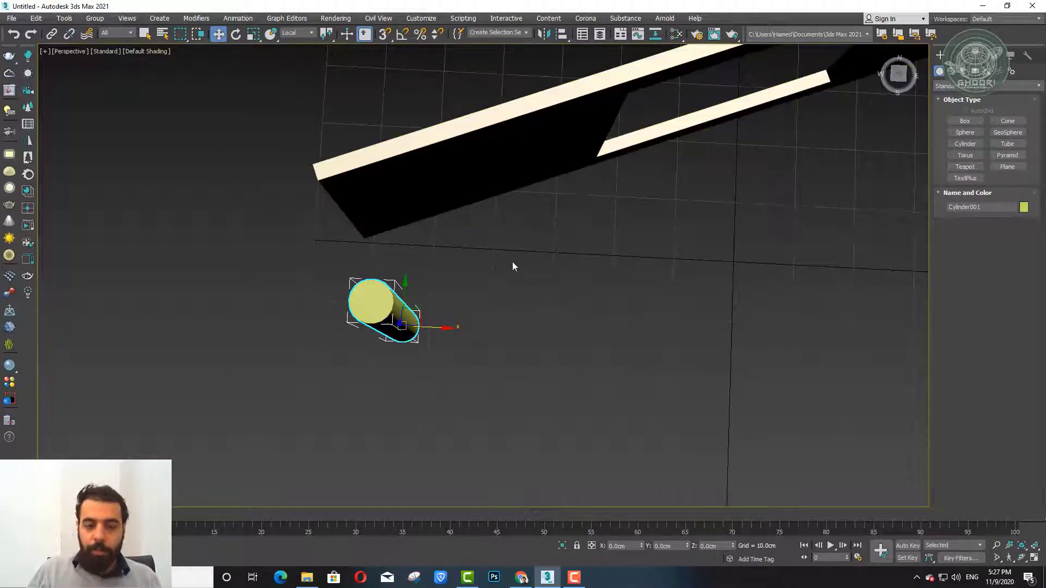
{"action": "middle_click_drag", "start_coordinate": [420, 316], "coordinate": [455, 275], "text": "alt"}
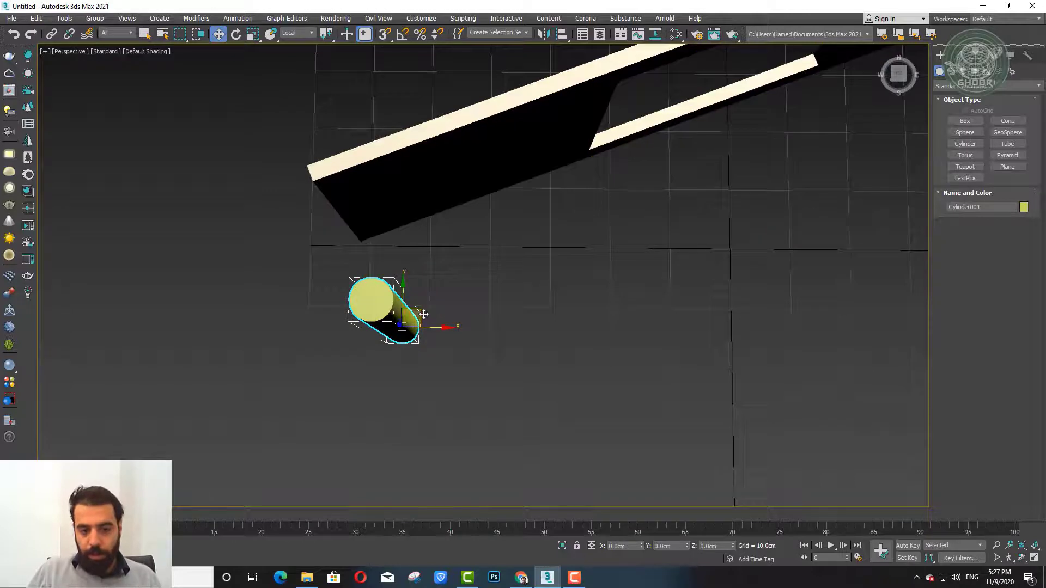
{"action": "left_click_drag", "start_coordinate": [415, 314], "coordinate": [529, 284]}
{"action": "right_click", "coordinate": [527, 285]}
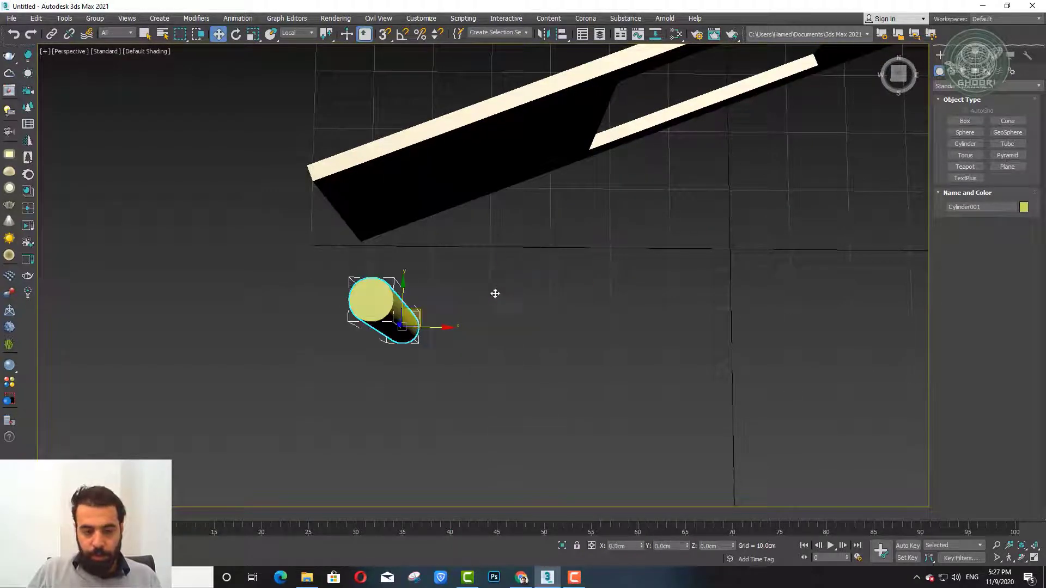
Pick the wall as the reference coordinate system for moving the cylinder
{"action": "left_click", "coordinate": [308, 34]}
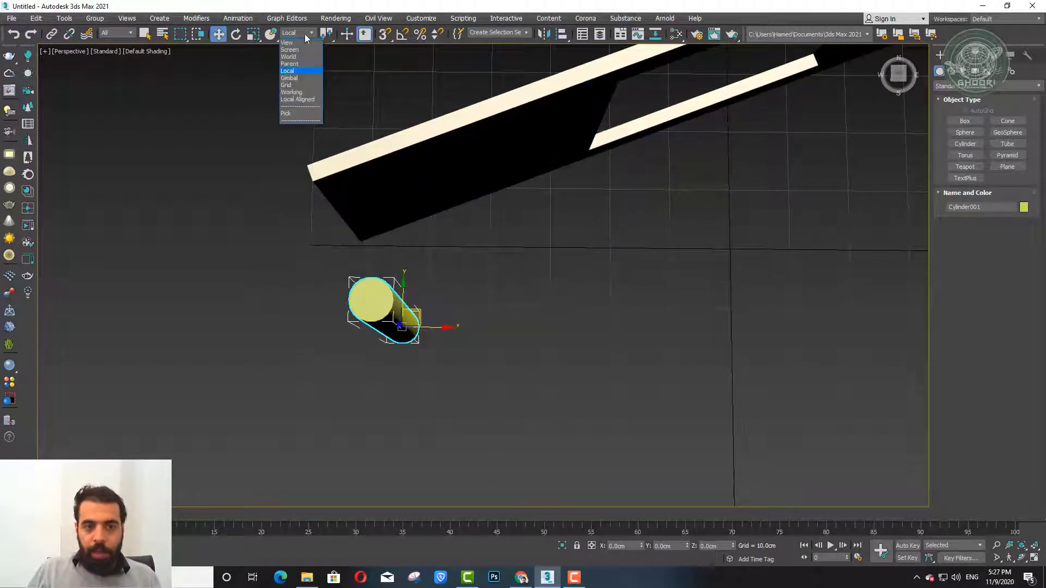
{"action": "left_click", "coordinate": [303, 114]}
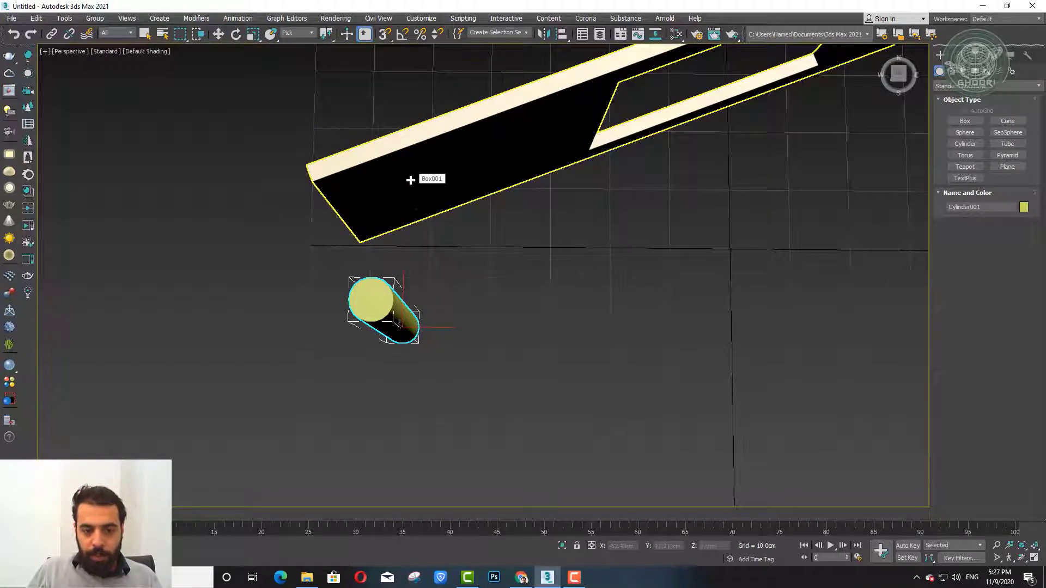
{"action": "left_click", "coordinate": [466, 150]}
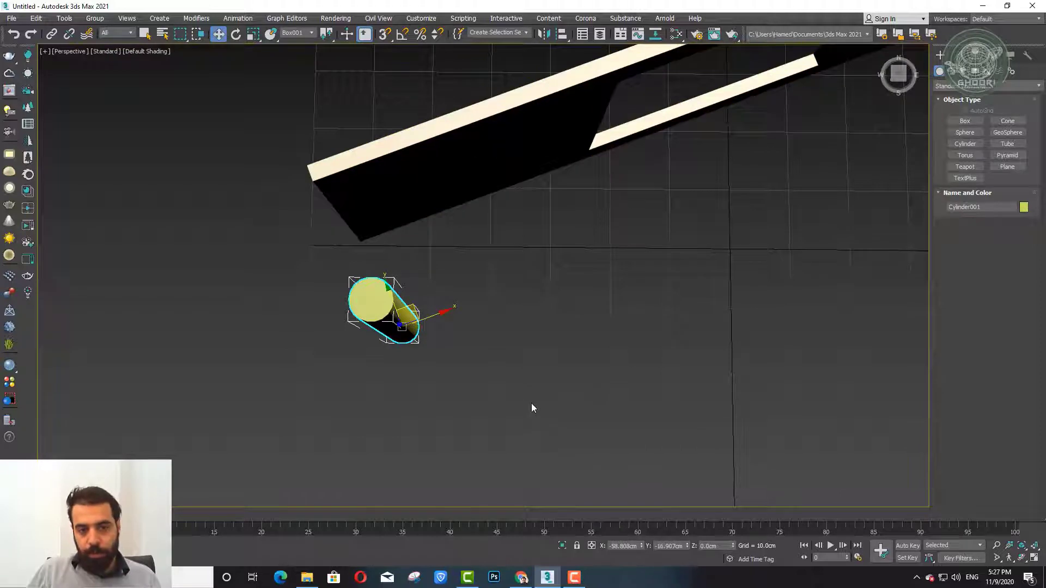
{"action": "middle_click_drag", "start_coordinate": [467, 283], "coordinate": [444, 325], "text": "alt"}
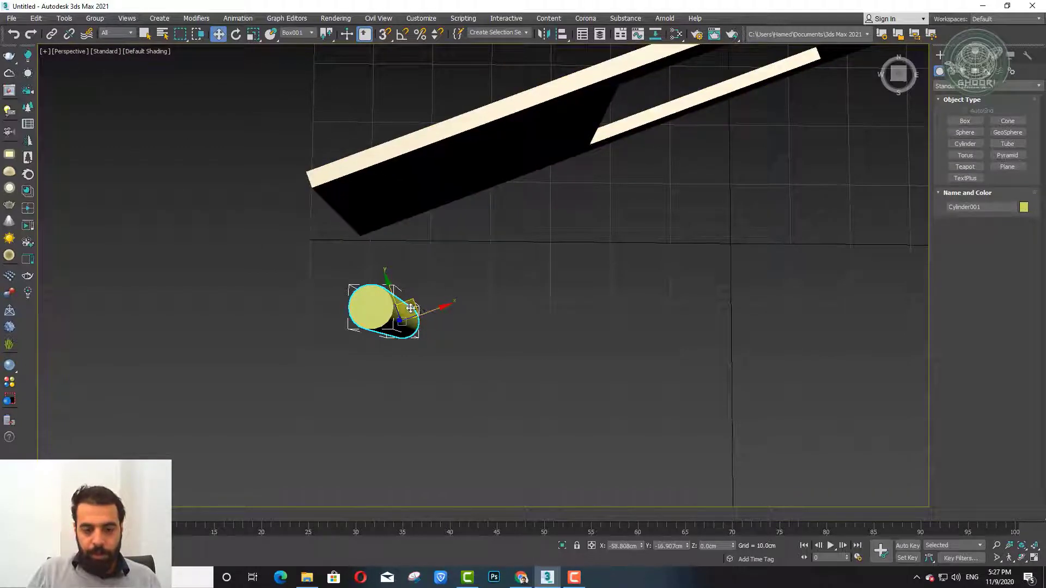
Try moving the cylinder and the wall along the wall's picked axes, undoing the moves
{"action": "left_click_drag", "start_coordinate": [381, 310], "coordinate": [430, 267]}
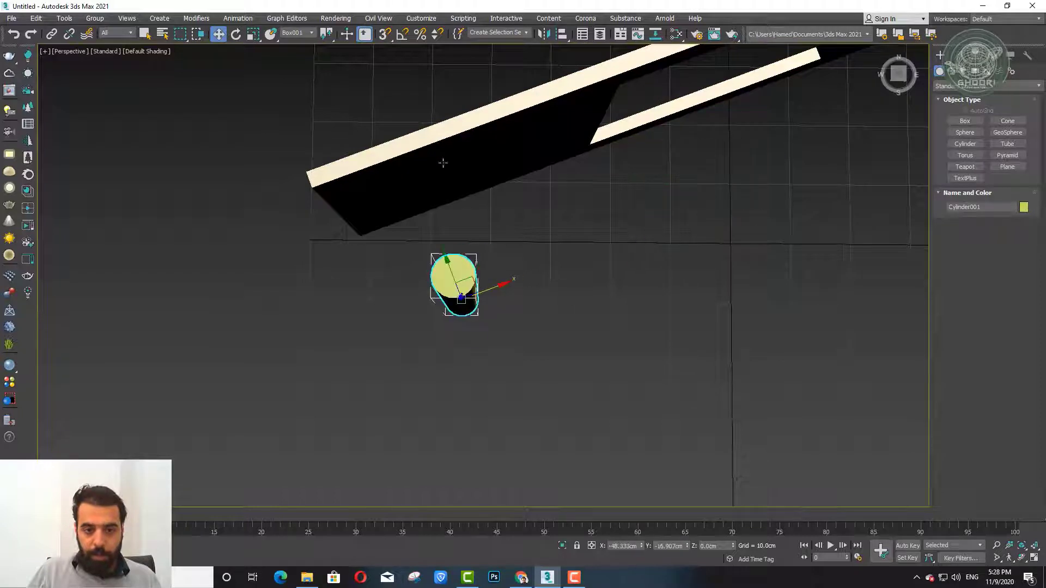
{"action": "left_click", "coordinate": [479, 163]}
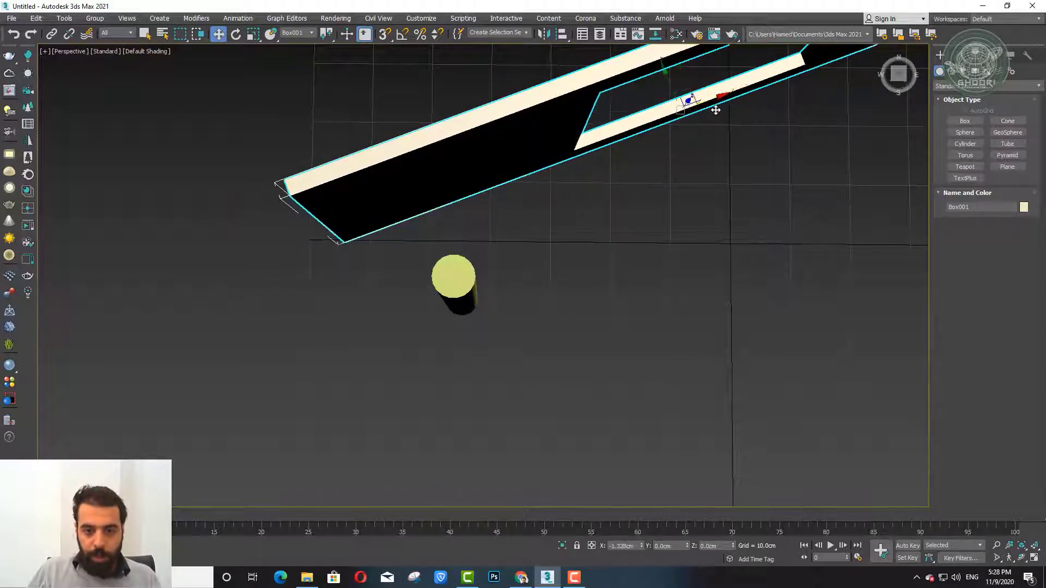
{"action": "key", "text": "ctrl+z"}
{"action": "key", "text": "ctrl+z"}
{"action": "key", "text": "ctrl+z"}
Slide the cylinder parallel to the wall along the picked X axis to about X -50.7 cm
{"action": "middle_click_drag", "start_coordinate": [429, 311], "coordinate": [484, 235], "text": "alt"}
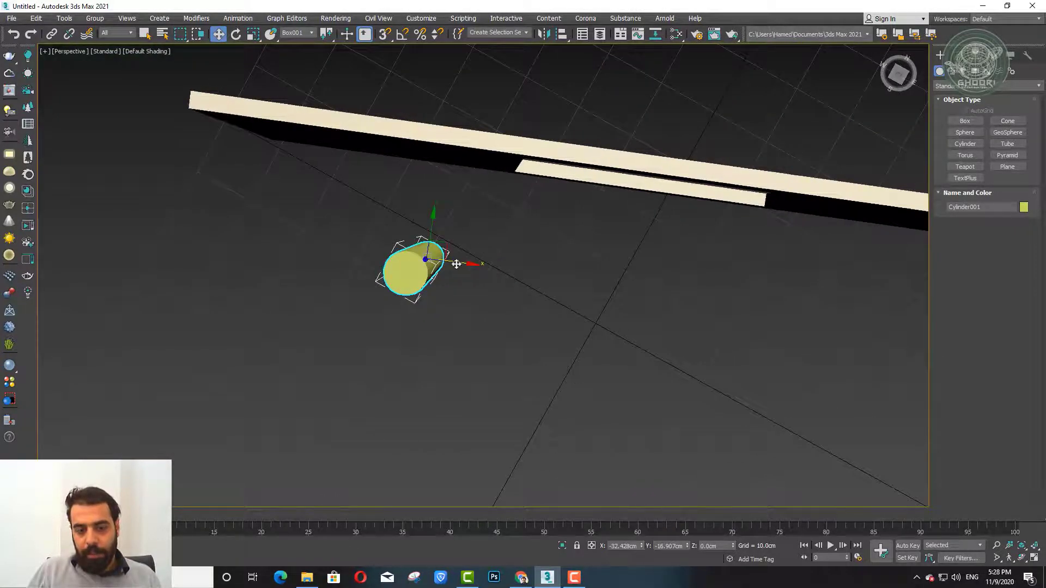
{"action": "left_click_drag", "start_coordinate": [497, 265], "coordinate": [349, 233]}
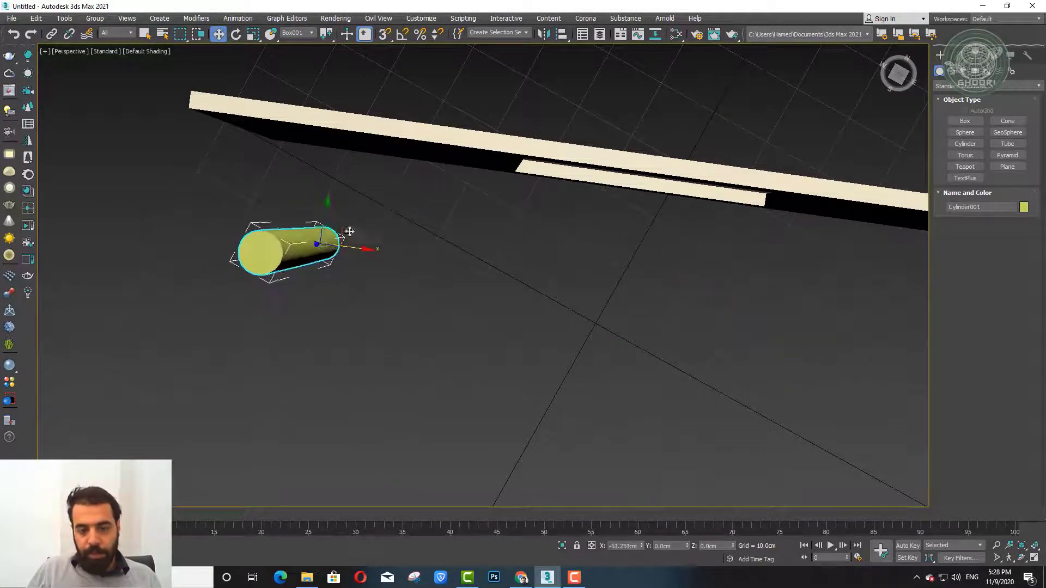
{"action": "middle_click_drag", "start_coordinate": [349, 233], "coordinate": [402, 240], "text": "alt"}
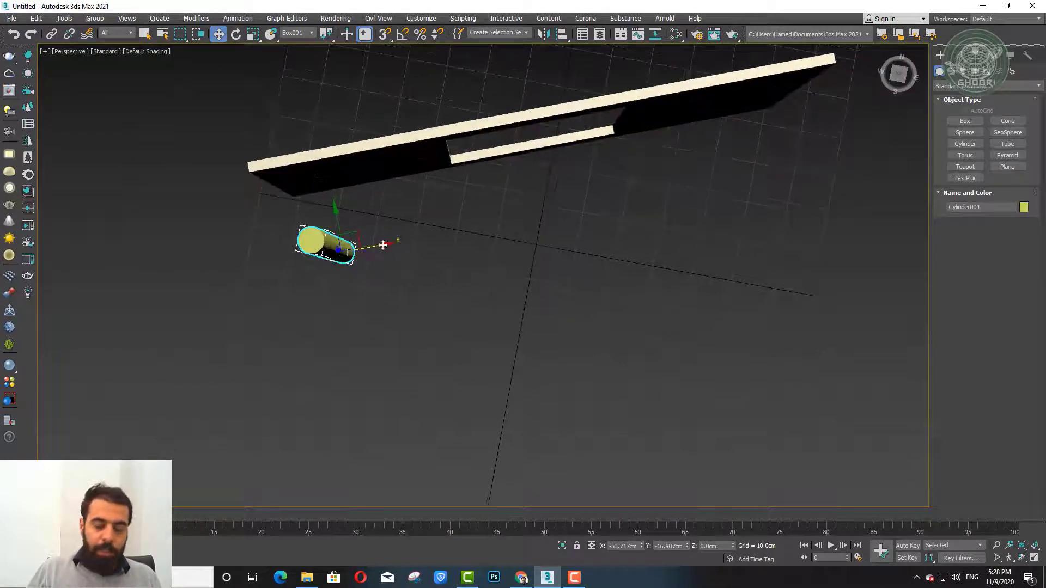
Try cloning the cylinder as copies along the wall's picked X axis and undo the clone
{"action": "left_click_drag", "start_coordinate": [373, 250], "coordinate": [558, 216], "text": "shift"}
{"action": "left_click", "coordinate": [550, 292]}
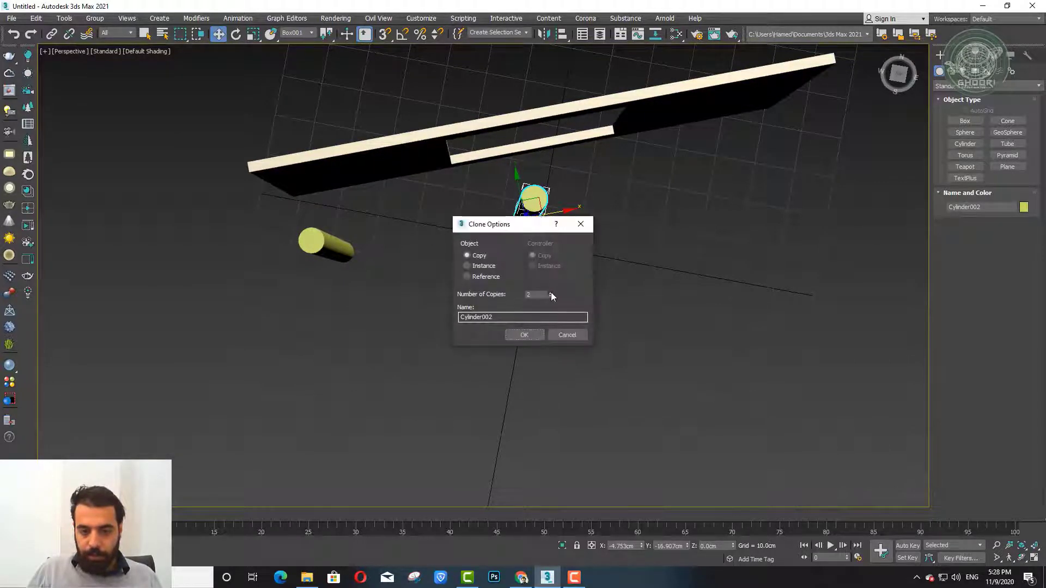
{"action": "left_click", "coordinate": [532, 334]}
{"action": "mouse_move", "coordinate": [562, 299]}
{"action": "middle_mouse_down", "text": "alt"}
{"action": "mouse_move", "coordinate": [586, 240]}
{"action": "mouse_move", "coordinate": [572, 273]}
{"action": "middle_mouse_up", "text": "alt"}
{"action": "scroll", "coordinate": [573, 232], "scroll_direction": "down", "scroll_amount": 6}
{"action": "key", "text": "ctrl+z"}
{"action": "key", "text": "ctrl+z"}
{"action": "scroll", "coordinate": [553, 223], "scroll_direction": "up", "scroll_amount": 5}
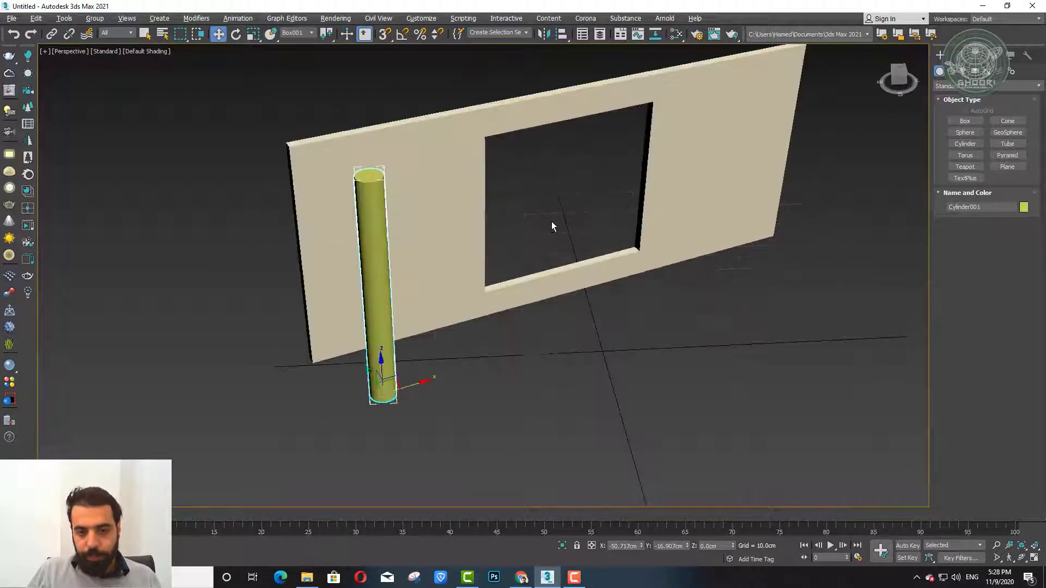
{"action": "middle_click_drag", "start_coordinate": [552, 221], "coordinate": [538, 288], "text": "alt"}
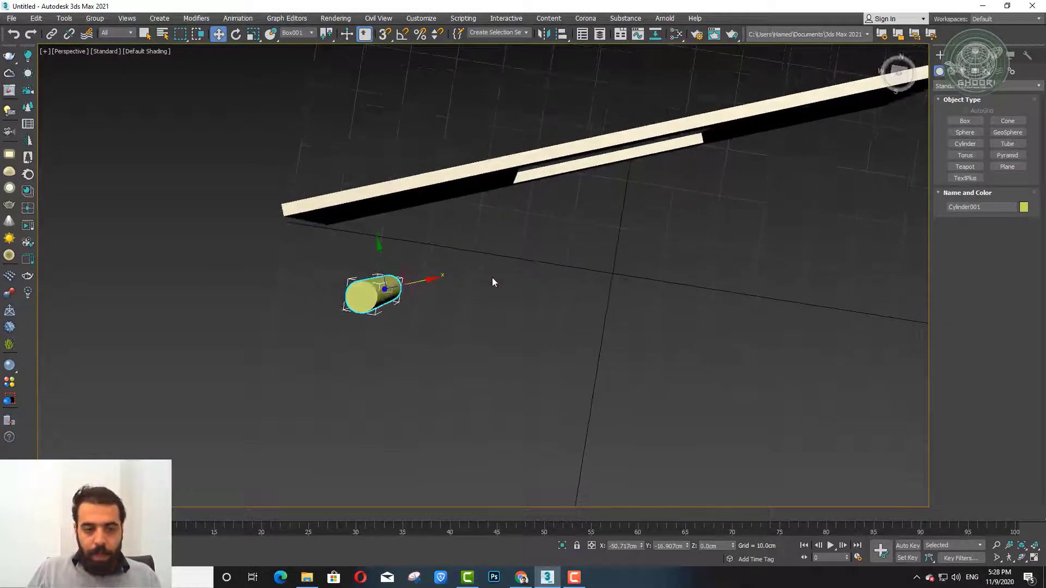
{"action": "left_click", "coordinate": [473, 287]}
{"action": "key", "text": "ctrl+z"}
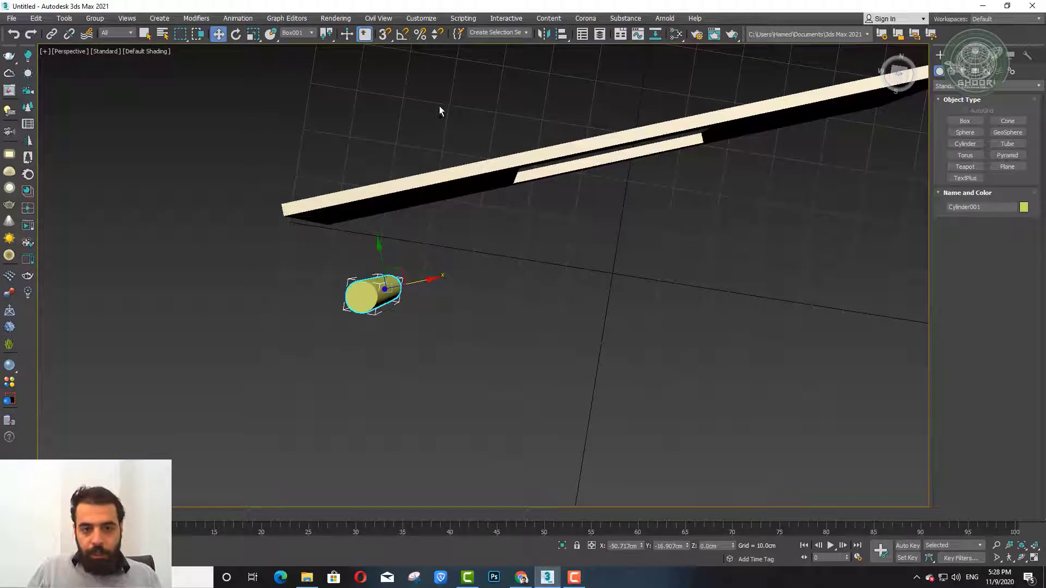
Set the reference coordinate system back to View and reselect the cylinder to check its axes
{"action": "left_click", "coordinate": [312, 34]}
{"action": "left_click", "coordinate": [290, 41]}
{"action": "middle_click_drag", "start_coordinate": [449, 312], "coordinate": [443, 277], "text": "alt"}
{"action": "left_click", "coordinate": [505, 302]}
{"action": "left_click", "coordinate": [402, 371]}
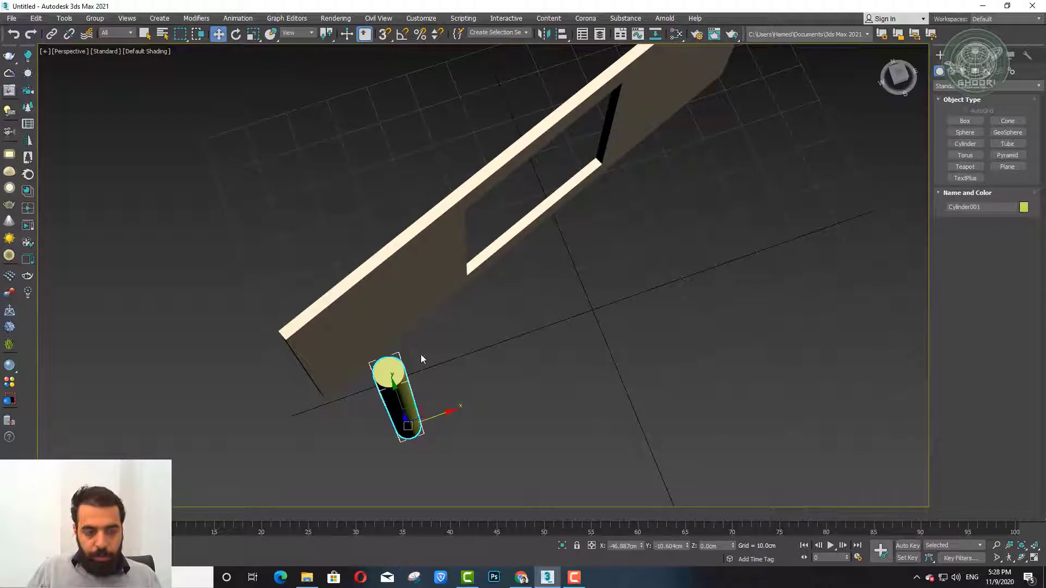
Link the cylinder to the wall so that the wall becomes its parent
{"action": "left_click", "coordinate": [302, 267]}
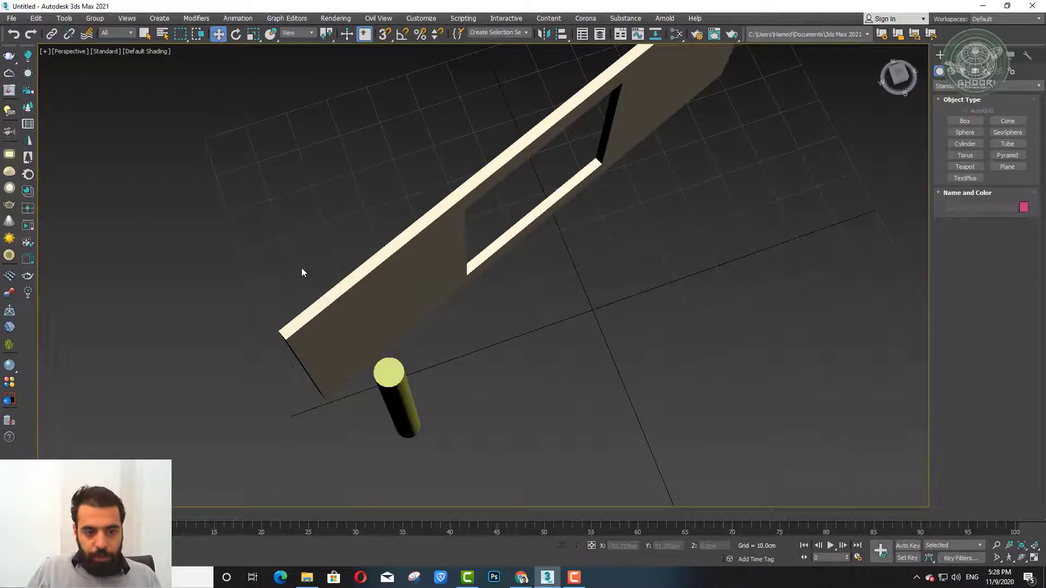
{"action": "left_click", "coordinate": [51, 34]}
{"action": "left_click_drag", "start_coordinate": [388, 372], "coordinate": [363, 327]}
{"action": "middle_click_drag", "start_coordinate": [491, 343], "coordinate": [483, 370], "text": "alt"}
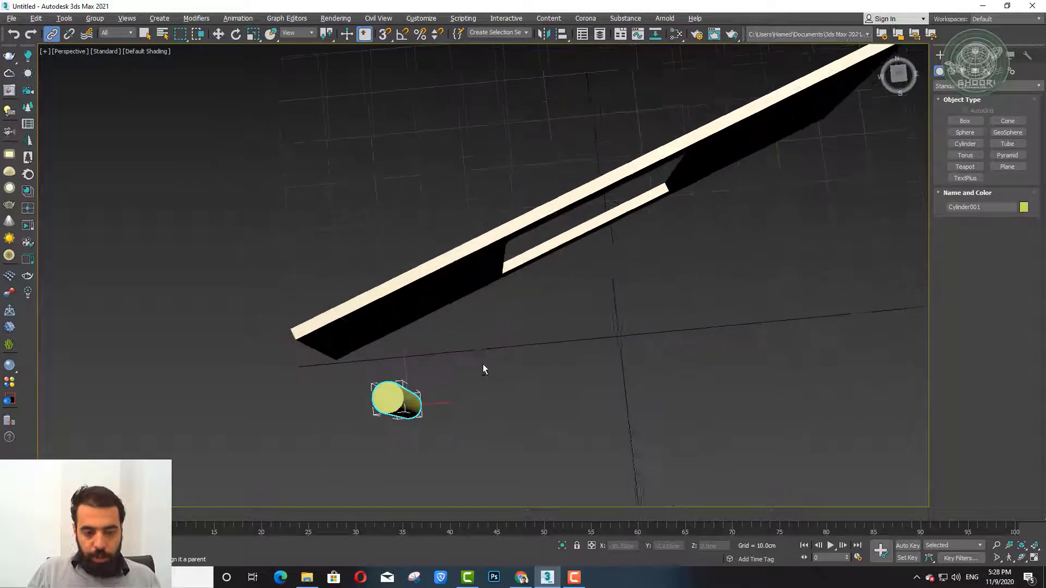
Set the Move tool's reference coordinate system to Parent for the linked cylinder
{"action": "left_click", "coordinate": [298, 33]}
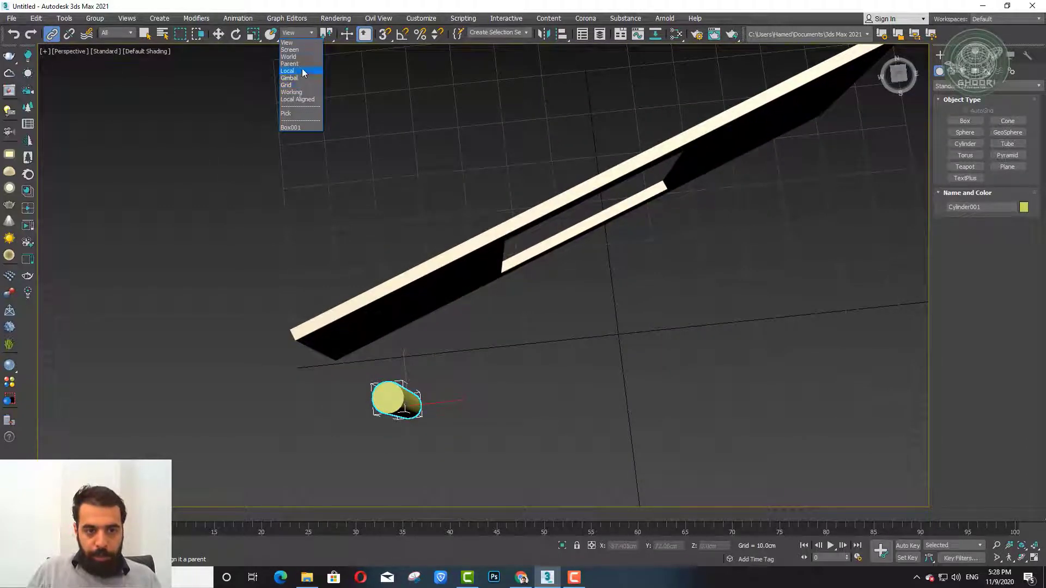
{"action": "left_click", "coordinate": [301, 65]}
{"action": "key", "text": "w"}
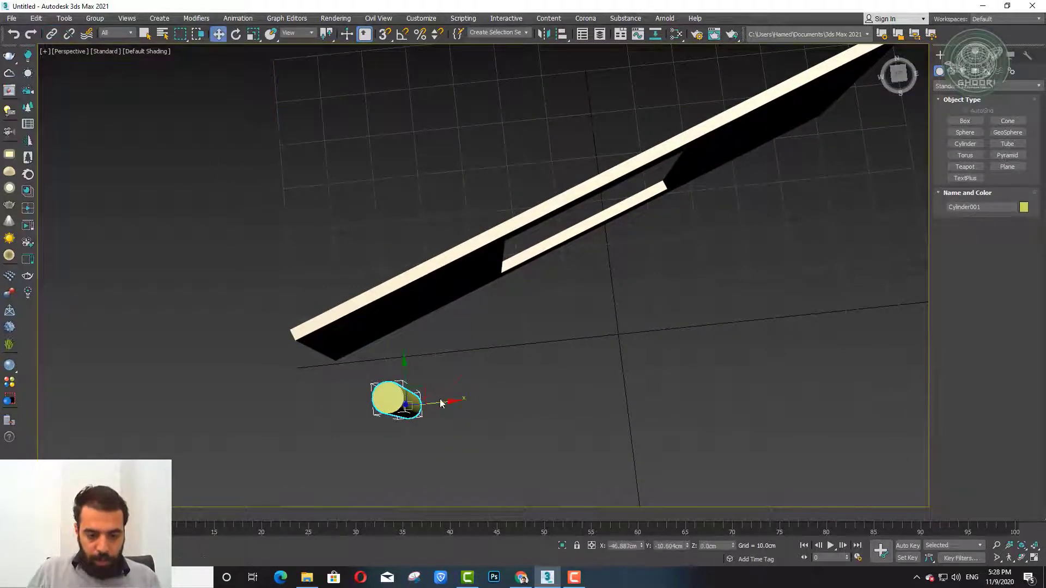
{"action": "left_click", "coordinate": [304, 37]}
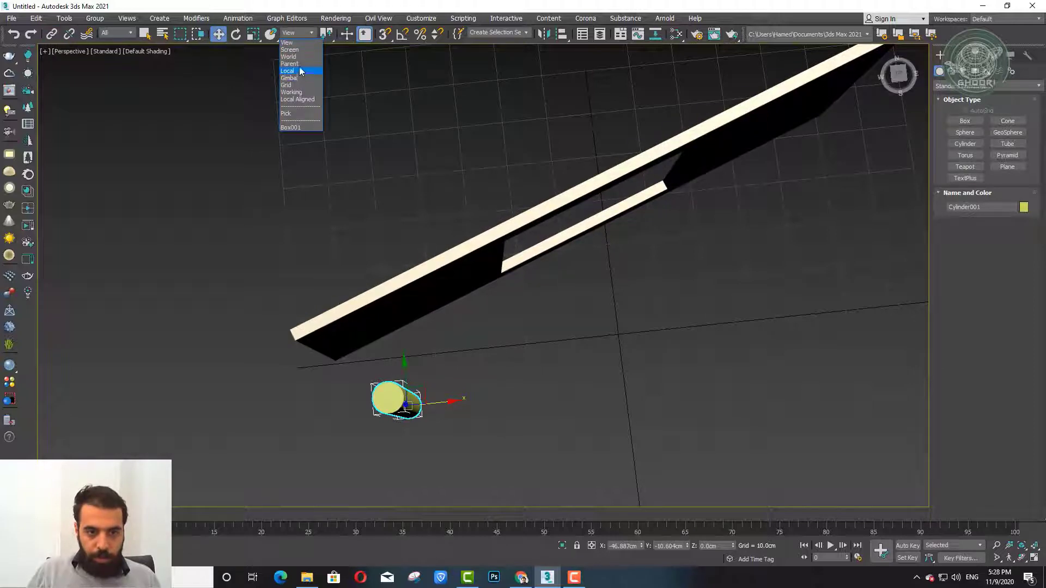
{"action": "left_click", "coordinate": [297, 64]}
{"action": "mouse_move", "coordinate": [403, 402]}
{"action": "left_mouse_down"}
{"action": "mouse_move", "coordinate": [790, 145]}
{"action": "mouse_move", "coordinate": [728, 233]}
{"action": "mouse_move", "coordinate": [403, 402]}
{"action": "left_mouse_up"}
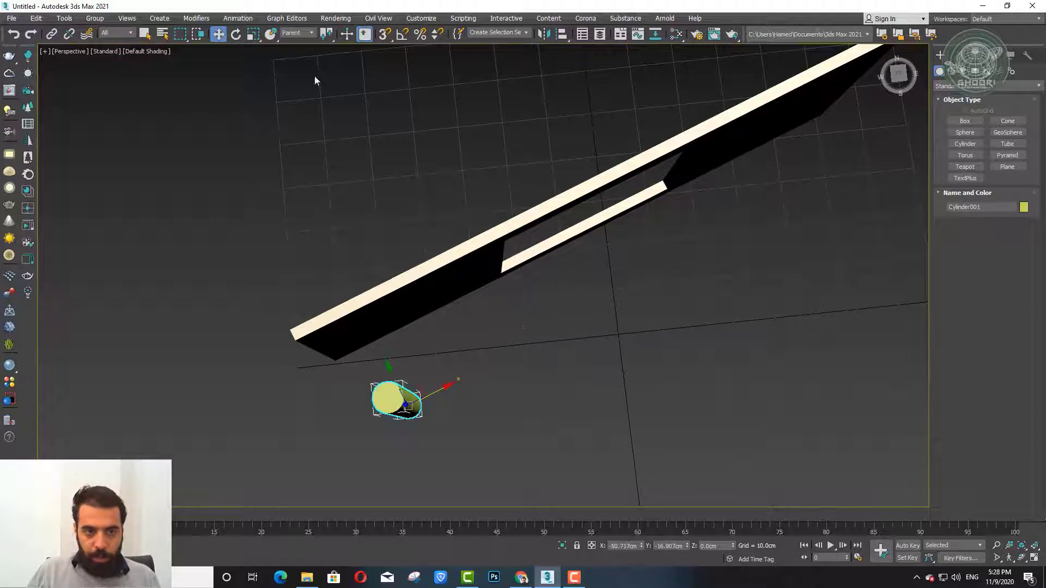
{"action": "left_click", "coordinate": [300, 34]}
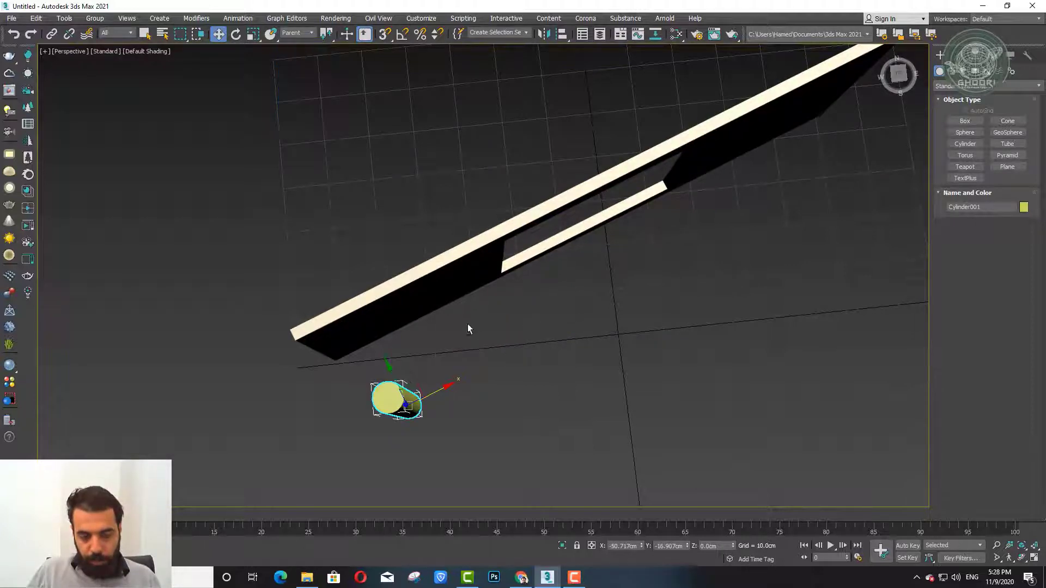
Create a large box on the open grid beside the wall, about 38.6 cm wide
{"action": "middle_click_drag", "start_coordinate": [467, 324], "coordinate": [477, 259], "text": "alt"}
{"action": "left_click", "coordinate": [965, 121]}
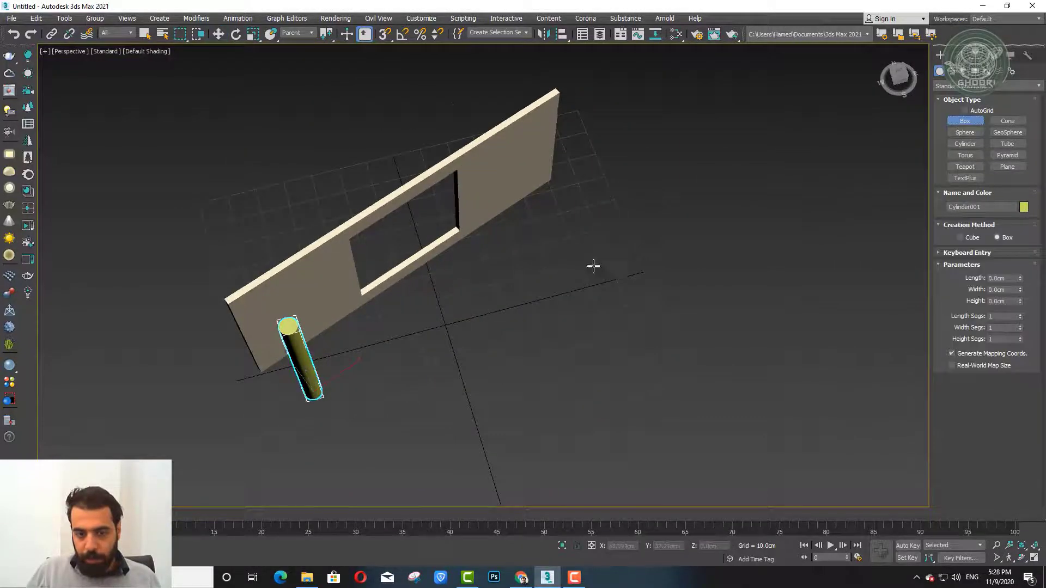
{"action": "middle_click_drag", "start_coordinate": [593, 265], "coordinate": [483, 234]}
{"action": "left_click_drag", "start_coordinate": [596, 232], "coordinate": [532, 276]}
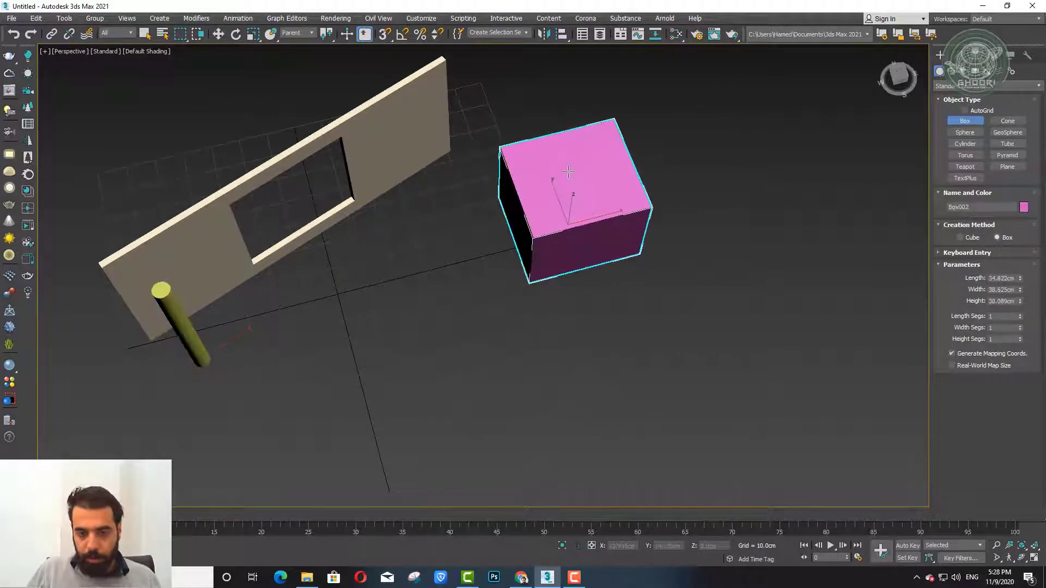
{"action": "left_click", "coordinate": [551, 262]}
Rotate the new box about -27.5 degrees in X and 44 degrees in Z
{"action": "middle_click_drag", "start_coordinate": [550, 261], "coordinate": [536, 224]}
{"action": "key", "text": "e"}
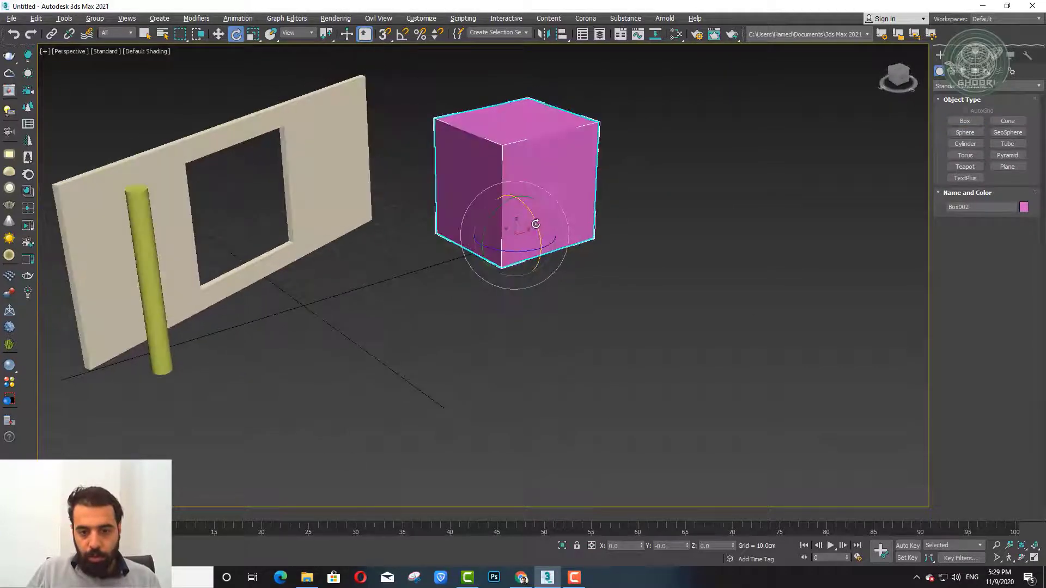
{"action": "left_click_drag", "start_coordinate": [532, 216], "coordinate": [510, 208]}
{"action": "mouse_move", "coordinate": [499, 248]}
{"action": "left_mouse_down"}
{"action": "mouse_move", "coordinate": [532, 243]}
{"action": "mouse_move", "coordinate": [504, 239]}
{"action": "left_mouse_up"}
Try moving the tilted box in the XY plane of the Parent coordinate system
{"action": "middle_click_drag", "start_coordinate": [504, 240], "coordinate": [490, 300], "text": "alt"}
{"action": "key", "text": "w"}
{"action": "left_click_drag", "start_coordinate": [494, 302], "coordinate": [618, 290]}
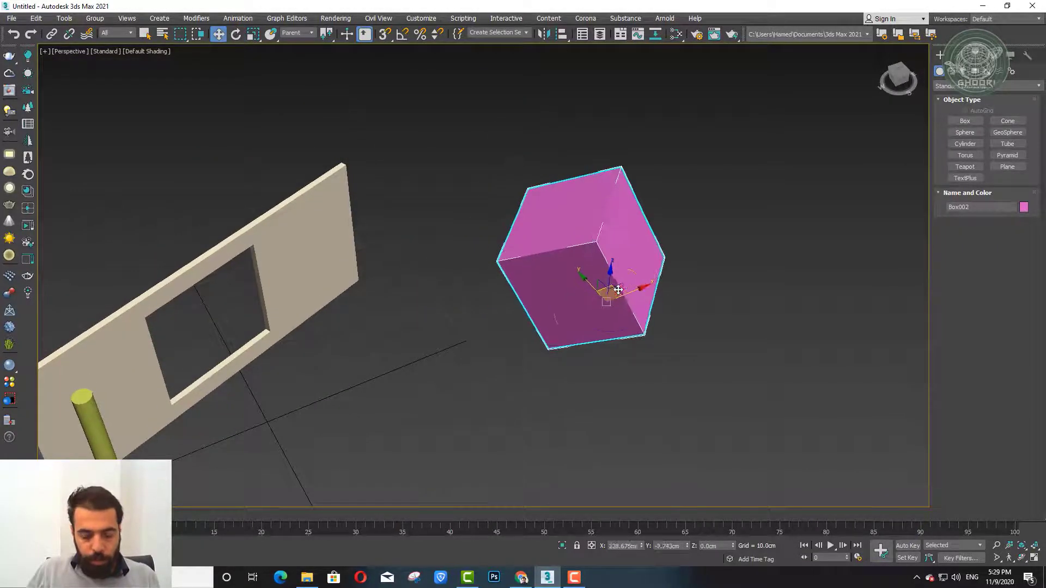
Set the Rotate tool's reference coordinate system to Local and try rotating the box about its own X axis
{"action": "key", "text": "e"}
{"action": "middle_click_drag", "start_coordinate": [616, 292], "coordinate": [590, 306], "text": "alt"}
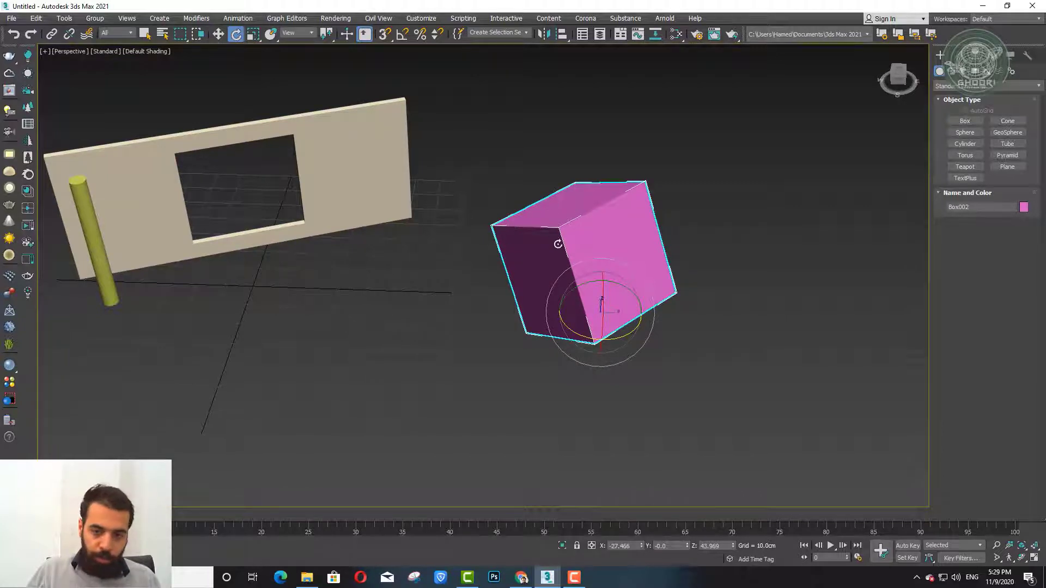
{"action": "middle_click_drag", "start_coordinate": [558, 244], "coordinate": [380, 89], "text": "alt"}
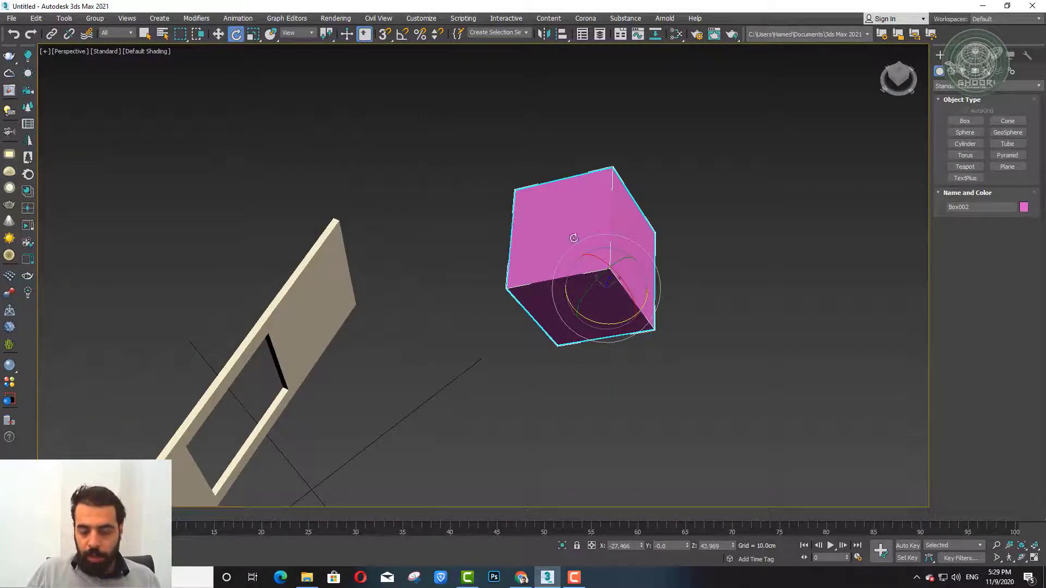
{"action": "left_click", "coordinate": [297, 33]}
{"action": "left_click", "coordinate": [299, 72]}
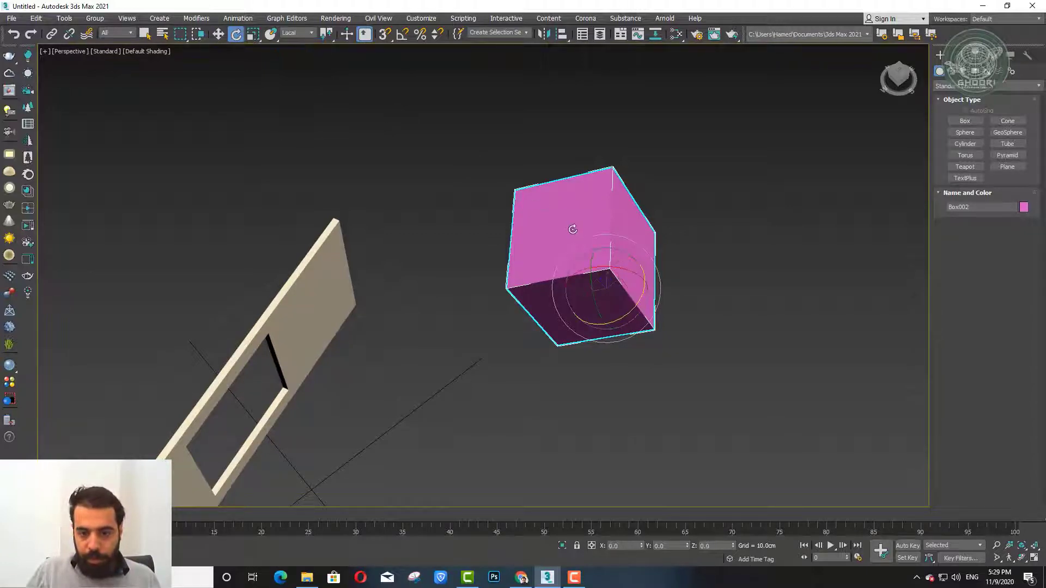
{"action": "middle_click_drag", "start_coordinate": [561, 202], "coordinate": [504, 215], "text": "alt"}
{"action": "left_click_drag", "start_coordinate": [567, 281], "coordinate": [621, 313]}
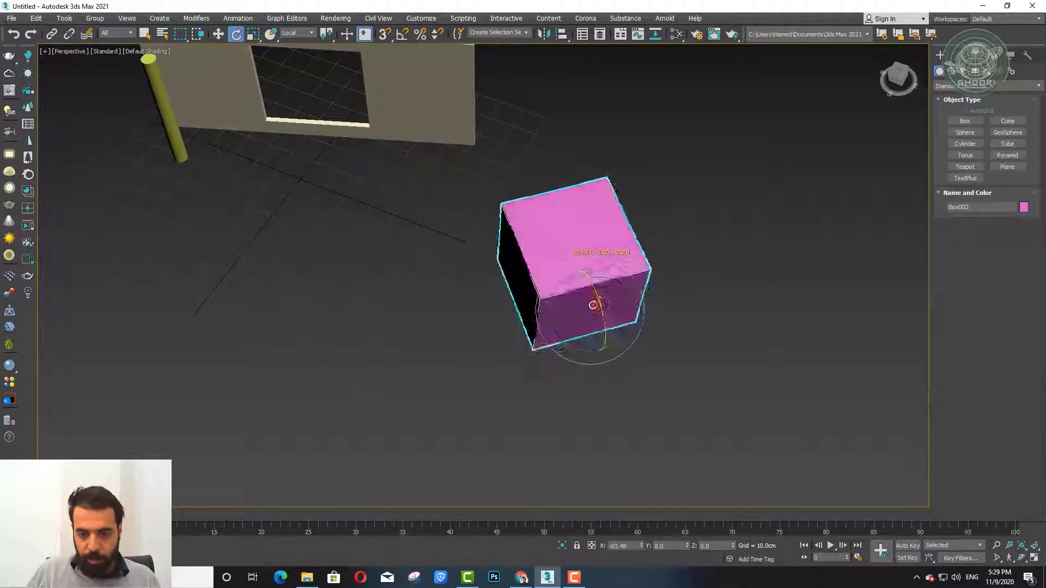
Switch the Rotate tool's reference coordinate system to View and try rotating the box again
{"action": "left_click", "coordinate": [297, 33]}
{"action": "left_click", "coordinate": [287, 43]}
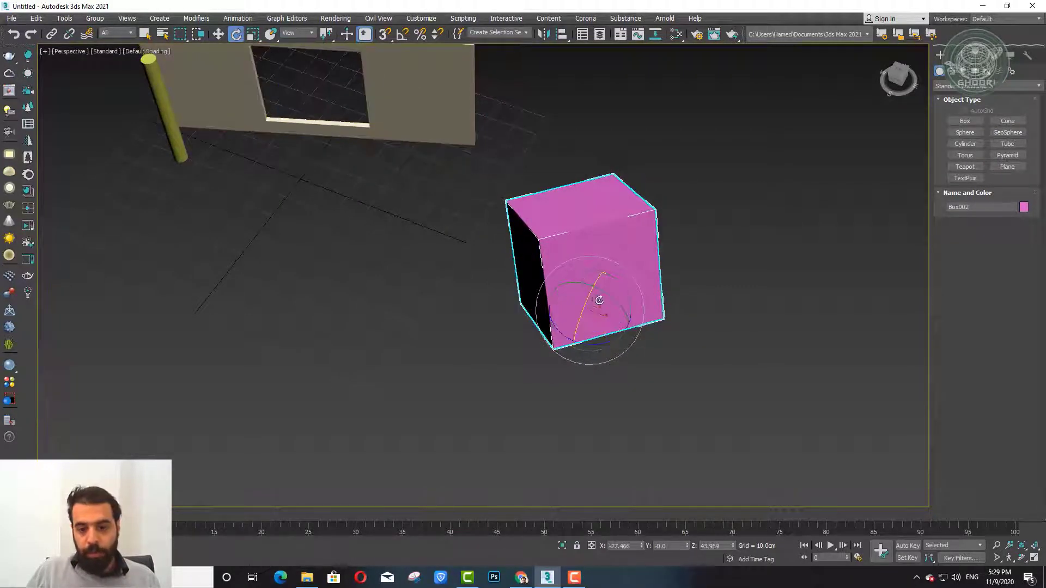
{"action": "left_click_drag", "start_coordinate": [579, 314], "coordinate": [553, 323]}
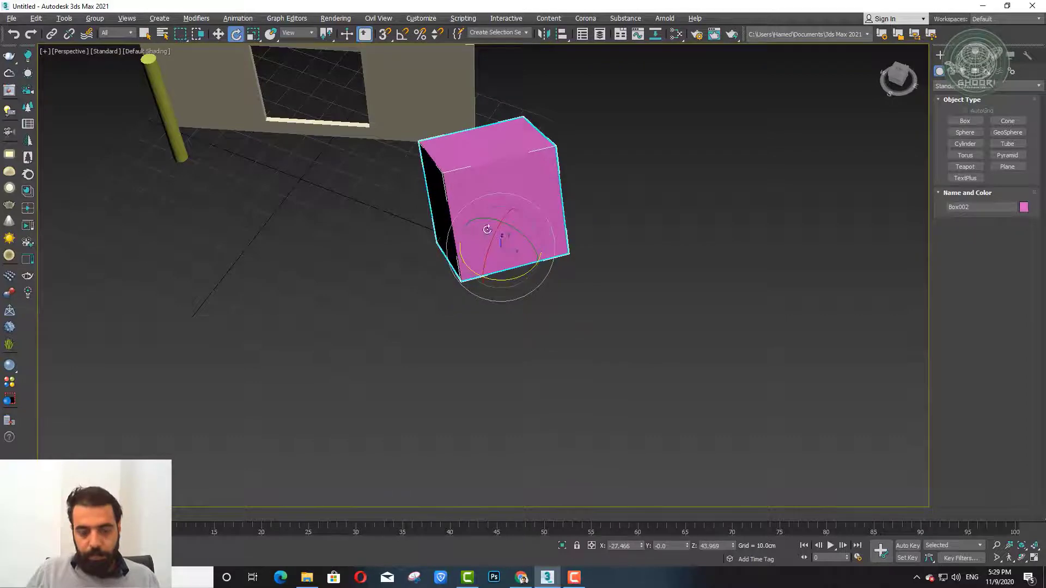
Delete the tilted pink box, leaving only the wall and the cylinder
{"action": "middle_click_drag", "start_coordinate": [488, 230], "coordinate": [526, 201], "text": "alt"}
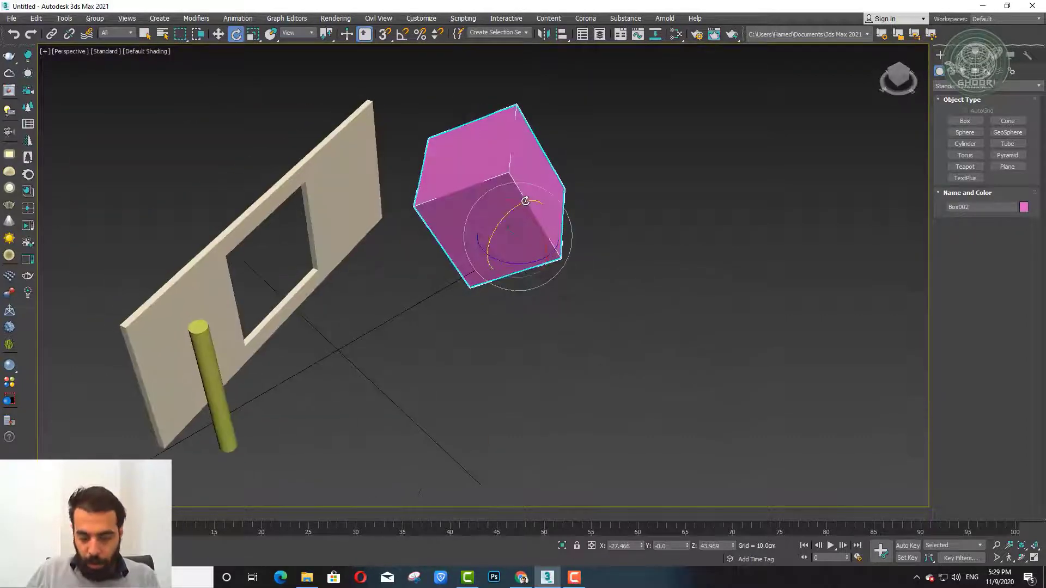
{"action": "key", "text": "Delete"}
{"action": "middle_click_drag", "start_coordinate": [212, 267], "coordinate": [375, 103]}
Select the cylinder and review the available reference coordinate systems, leaving View active
{"action": "left_click", "coordinate": [309, 33]}
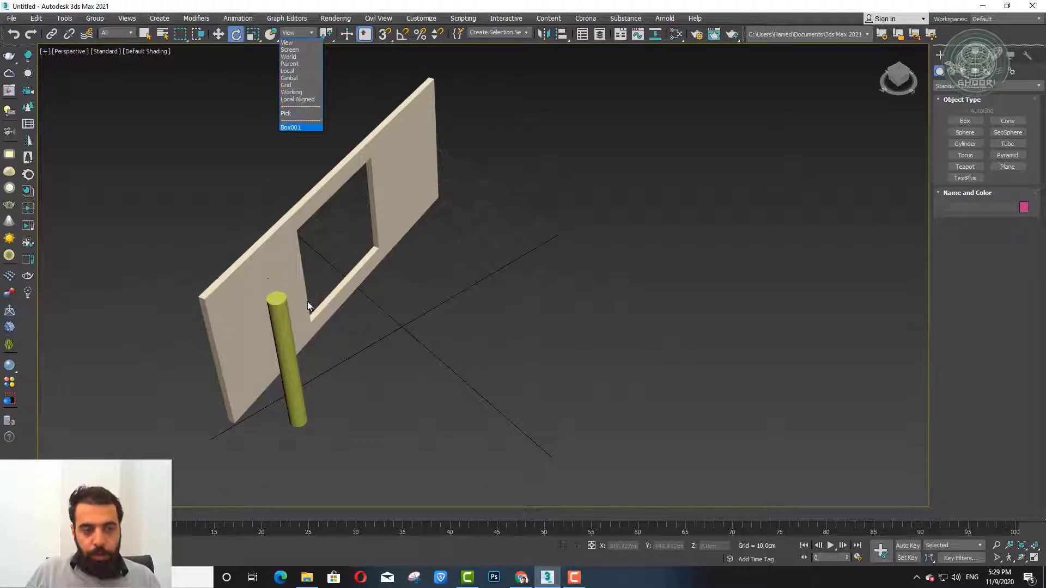
{"action": "left_click", "coordinate": [127, 116]}
{"action": "left_click", "coordinate": [266, 290]}
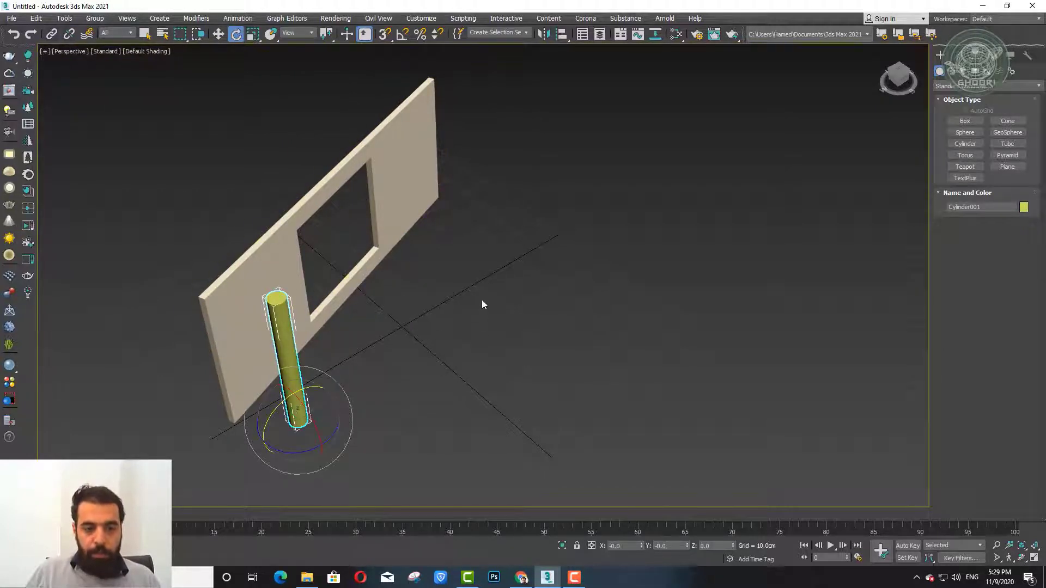
{"action": "middle_click_drag", "start_coordinate": [482, 304], "coordinate": [526, 295]}
{"action": "left_click", "coordinate": [289, 34]}
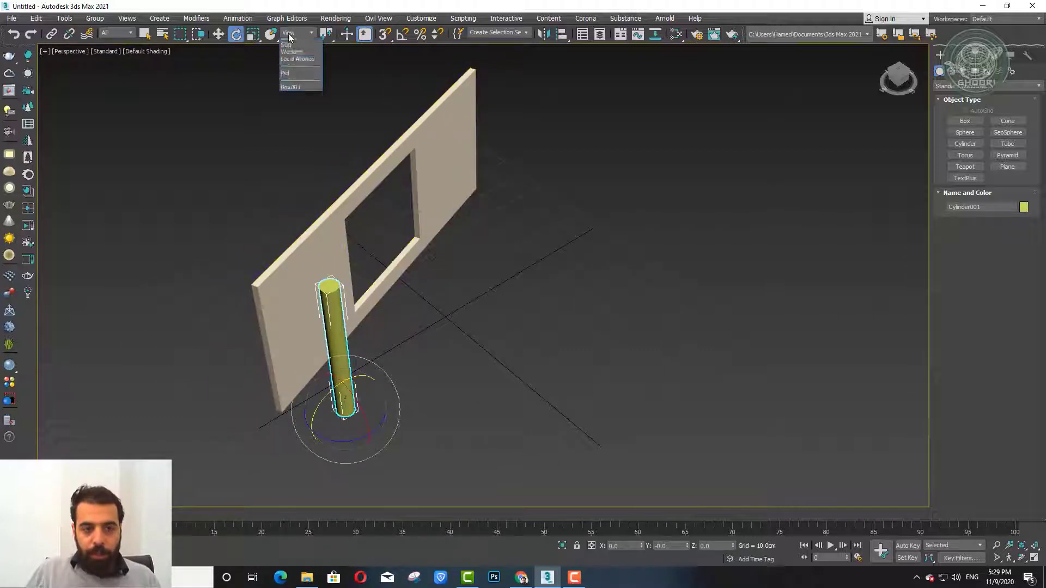
{"action": "left_click", "coordinate": [504, 209]}
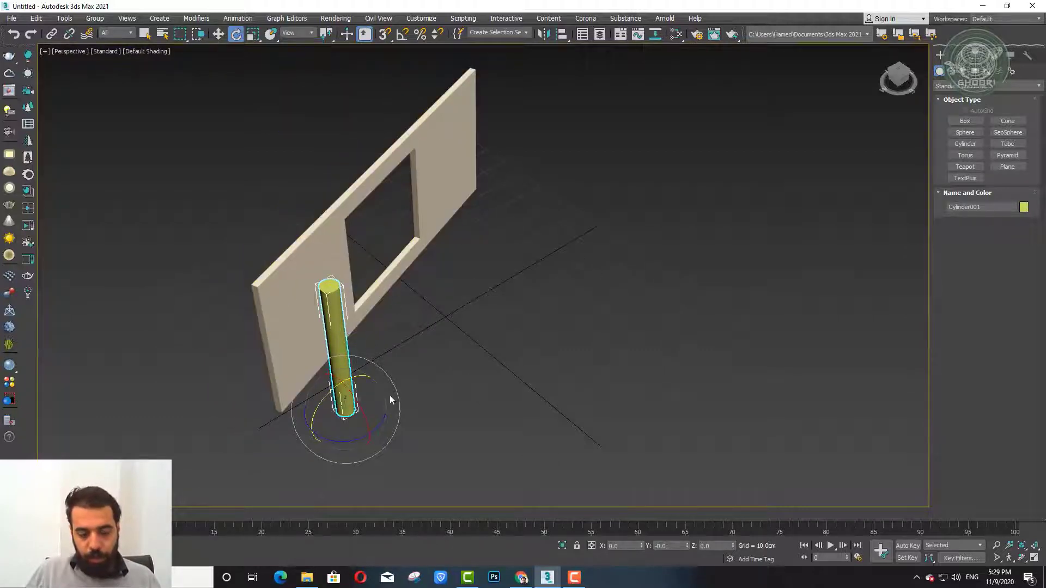